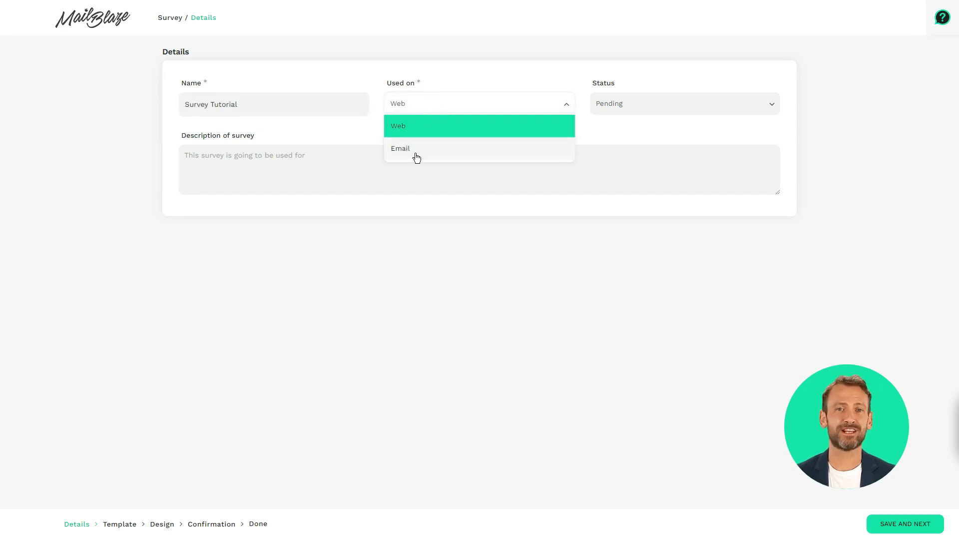
Step: Set the survey to be used on Web and its status to Pending
left_click(417, 158)
left_click(409, 111)
left_click(409, 129)
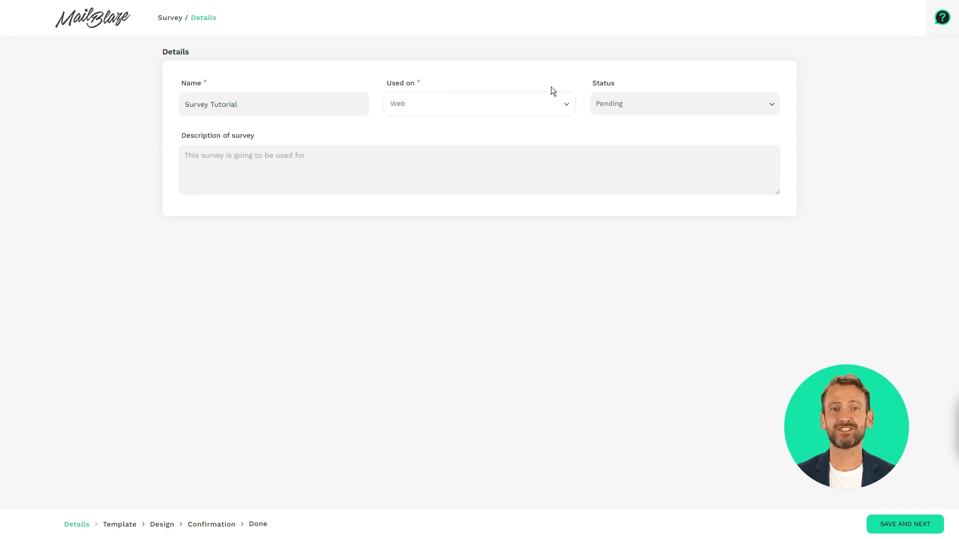
left_click(555, 104)
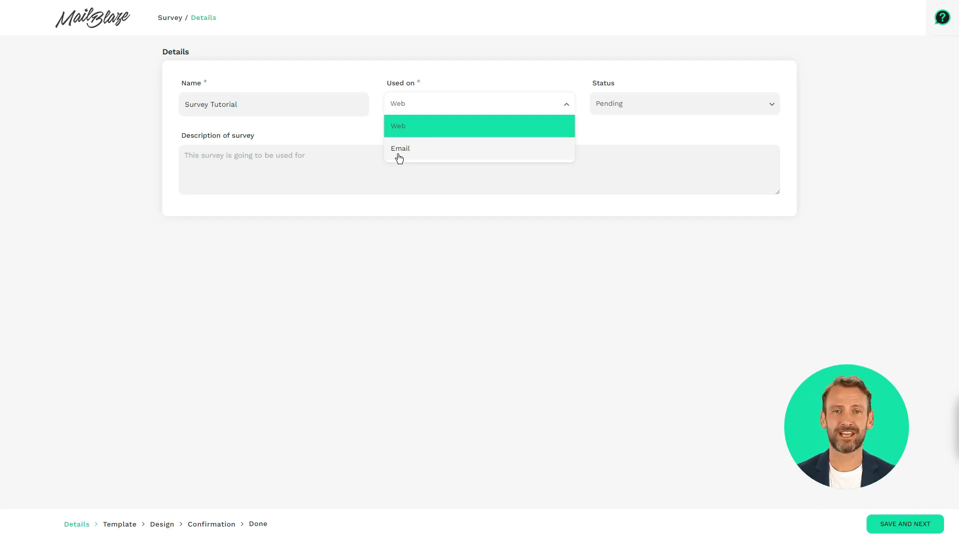
left_click(632, 111)
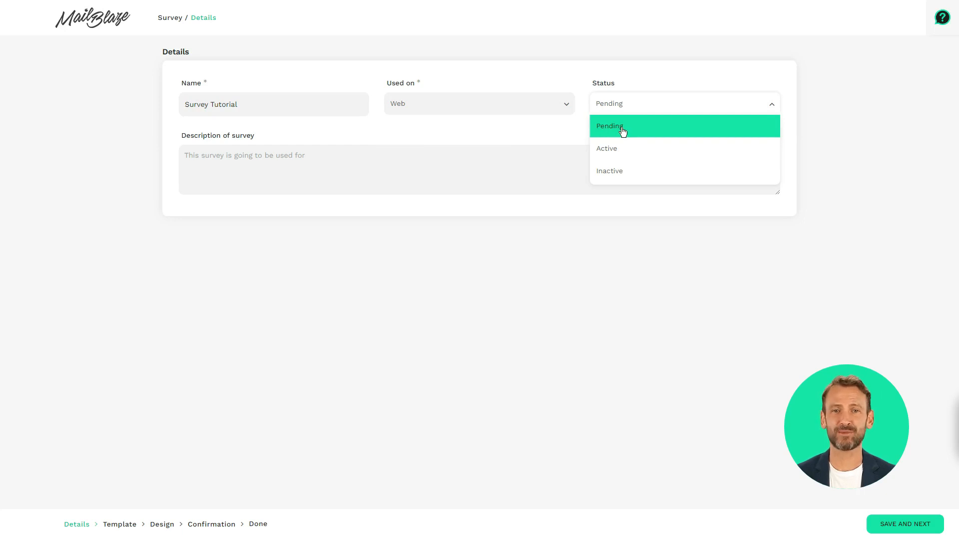
left_click(622, 131)
Step: Enter "For Tutorial Purposes Only" as the description of the survey
left_click(431, 170)
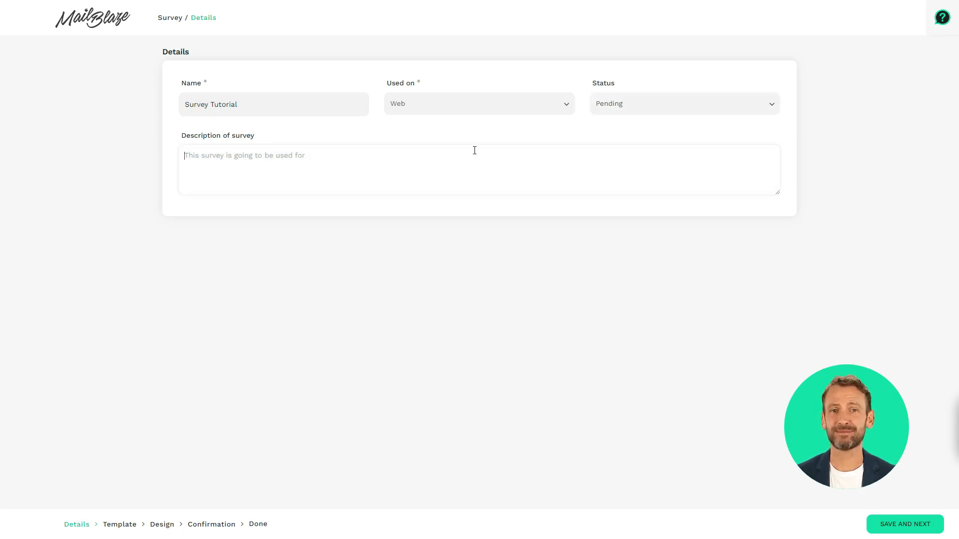
type("For ")
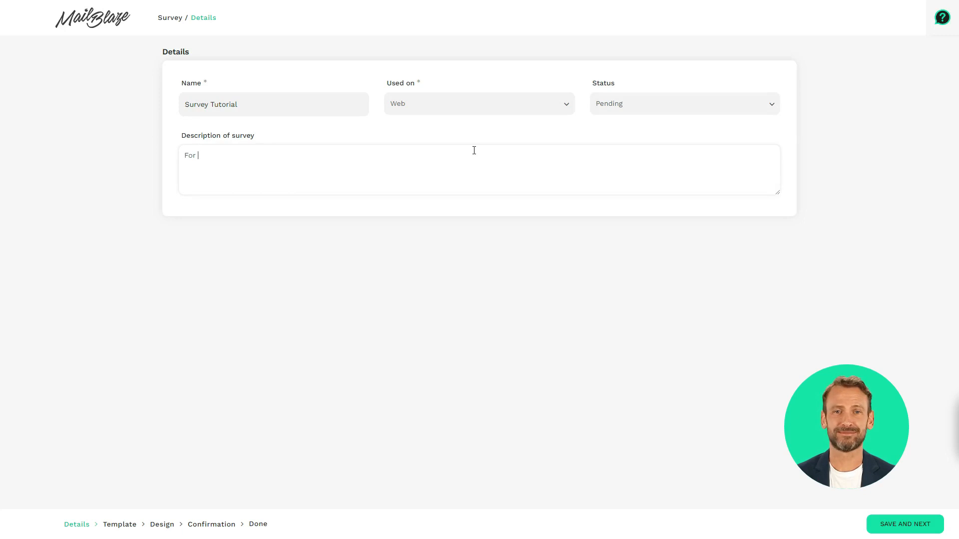
type("Tutorial")
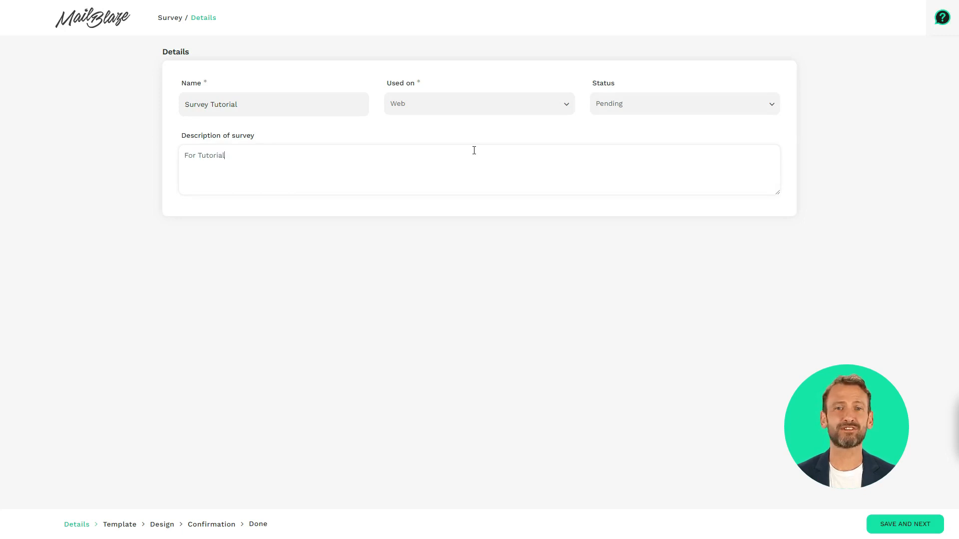
type(" Purposes Only")
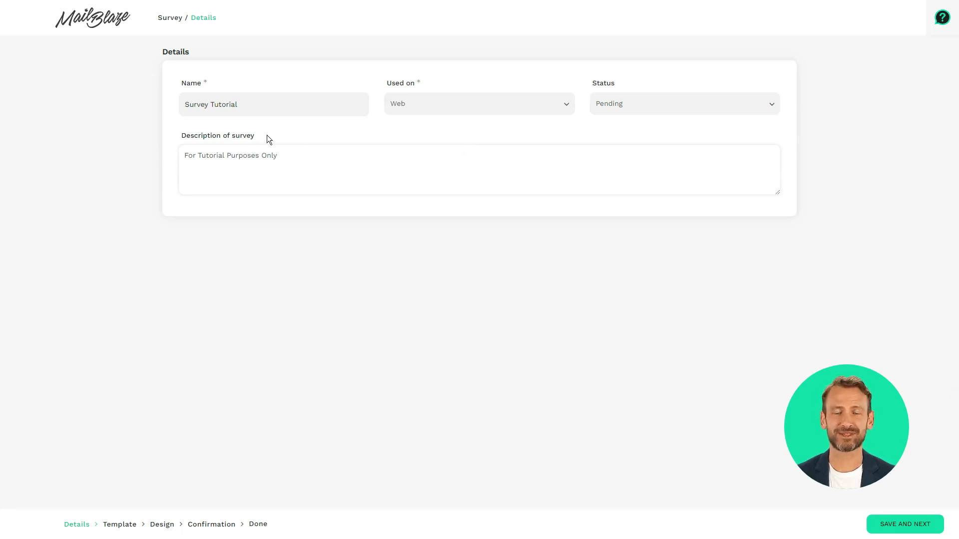
Step: Rename the survey as "Our First Web Survey"
left_click_drag(254, 111, 165, 99)
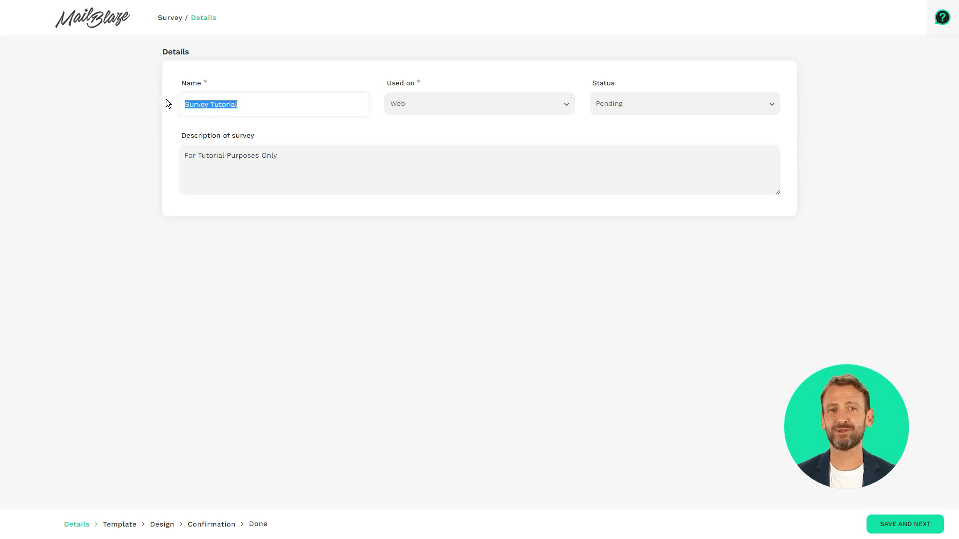
type("Web Survey")
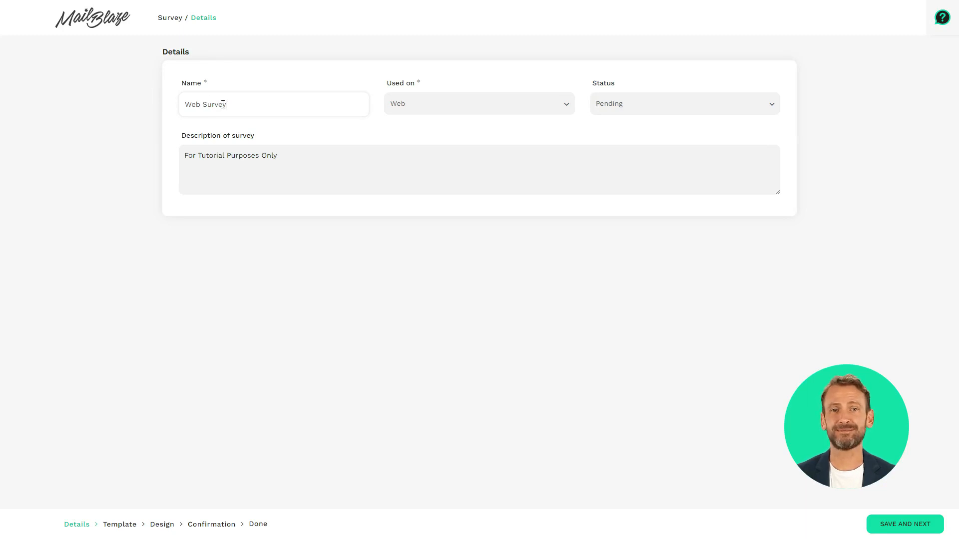
left_click(185, 104)
type("Our ")
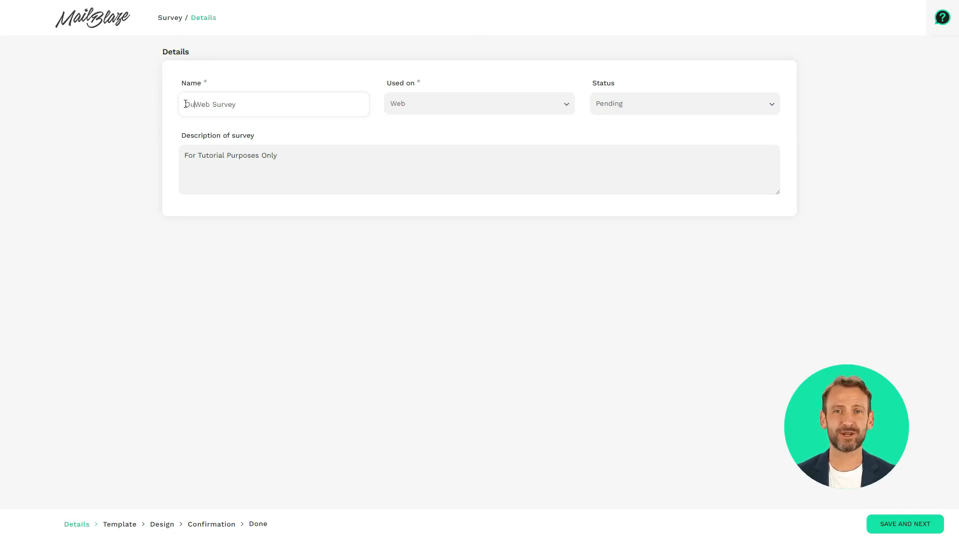
type("First")
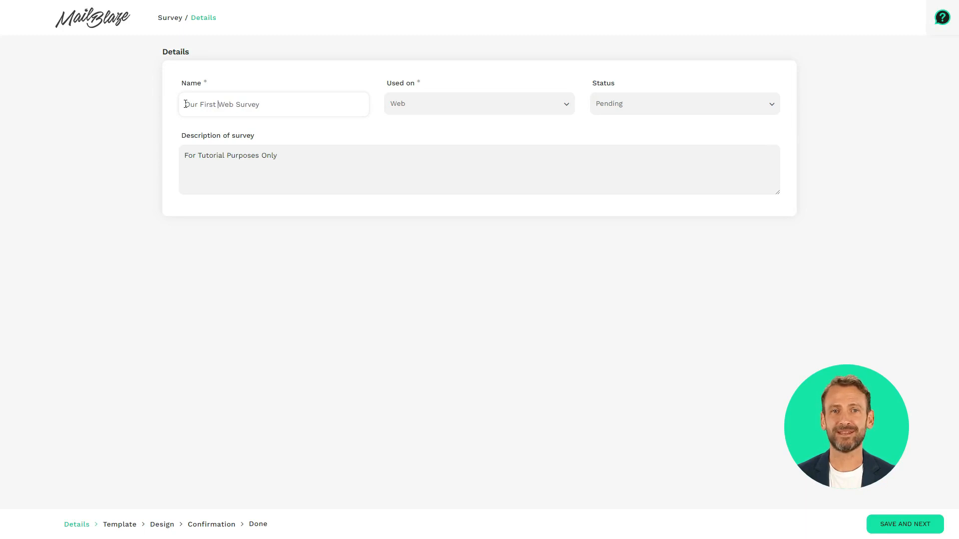
Step: Choose Web again as where the survey is used, then save the details and continue to template selection
left_click(436, 104)
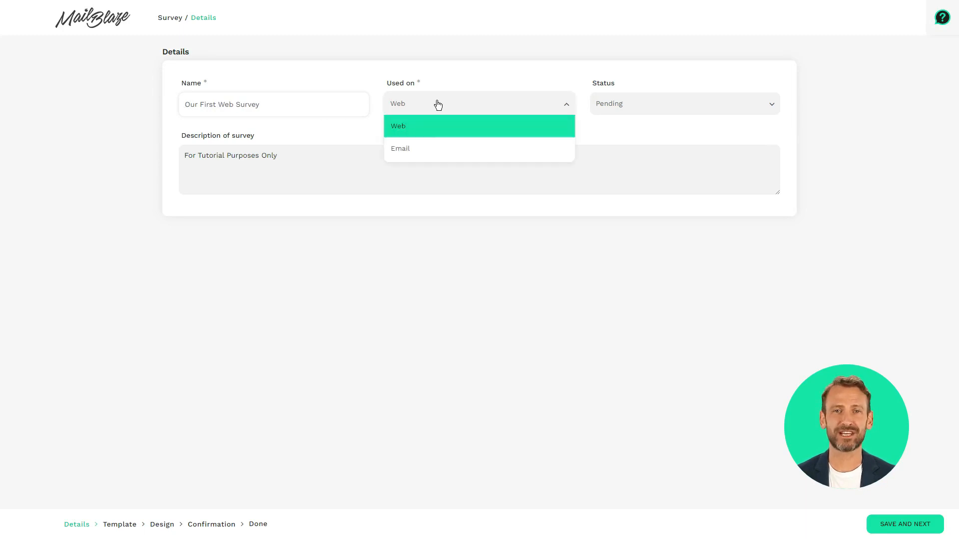
left_click(424, 132)
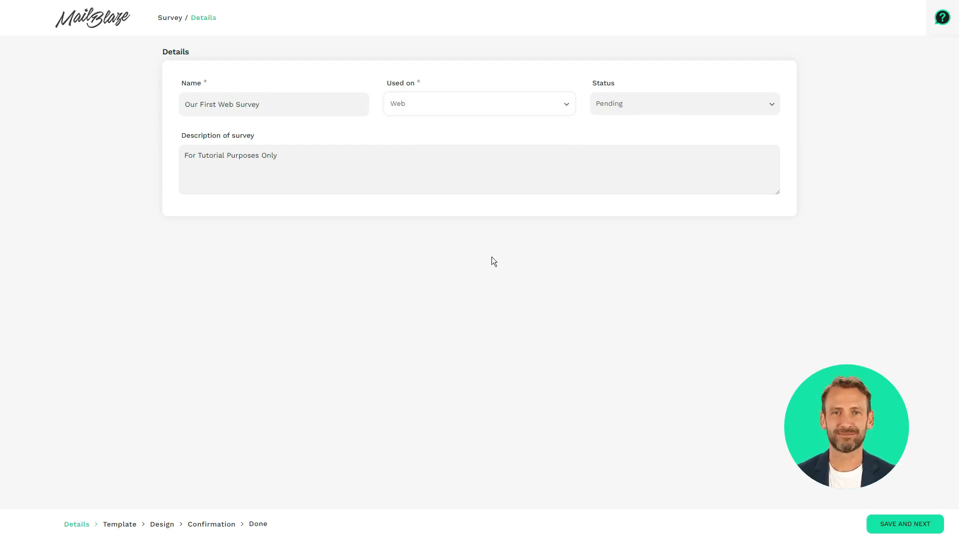
left_click(888, 533)
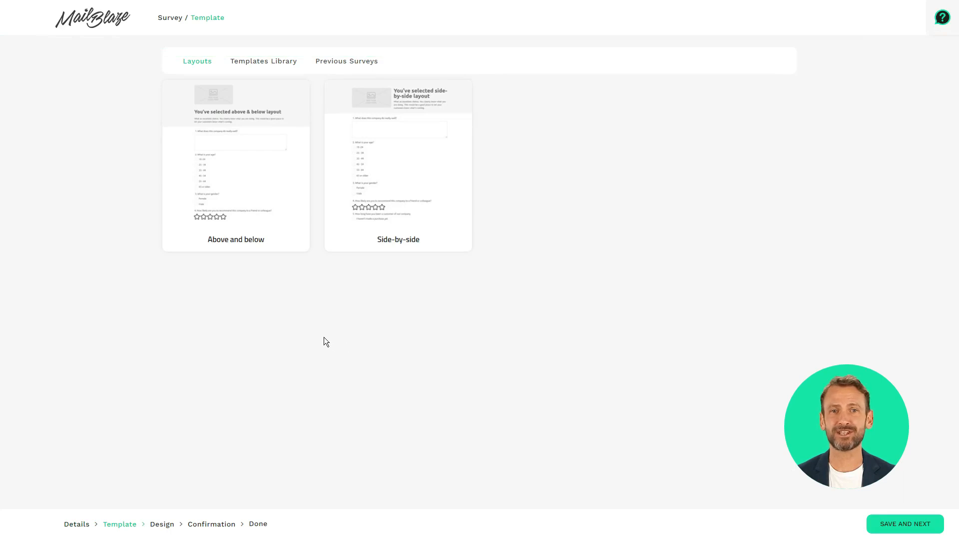
Step: Look through the layouts, template library and previous surveys, and choose the "Know What" template from the library
left_click(260, 59)
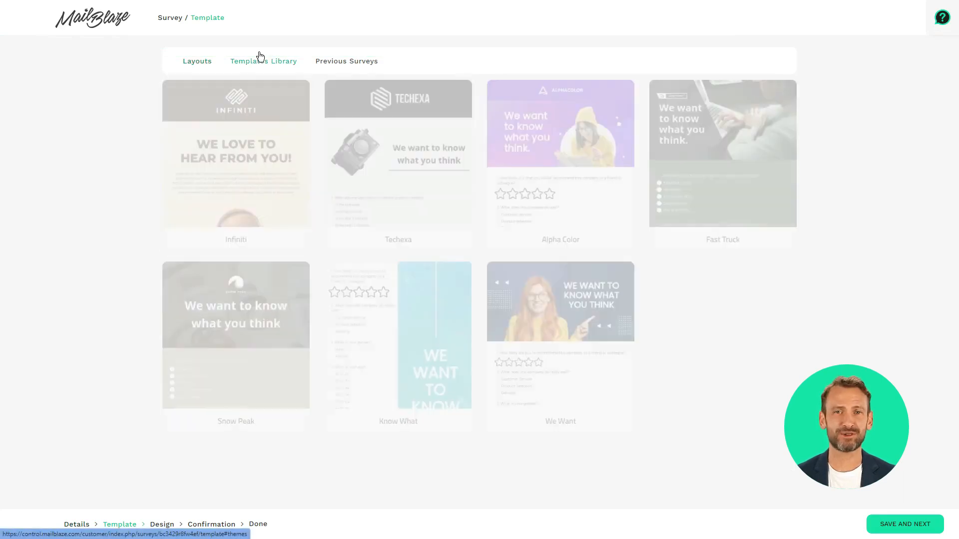
left_click(349, 62)
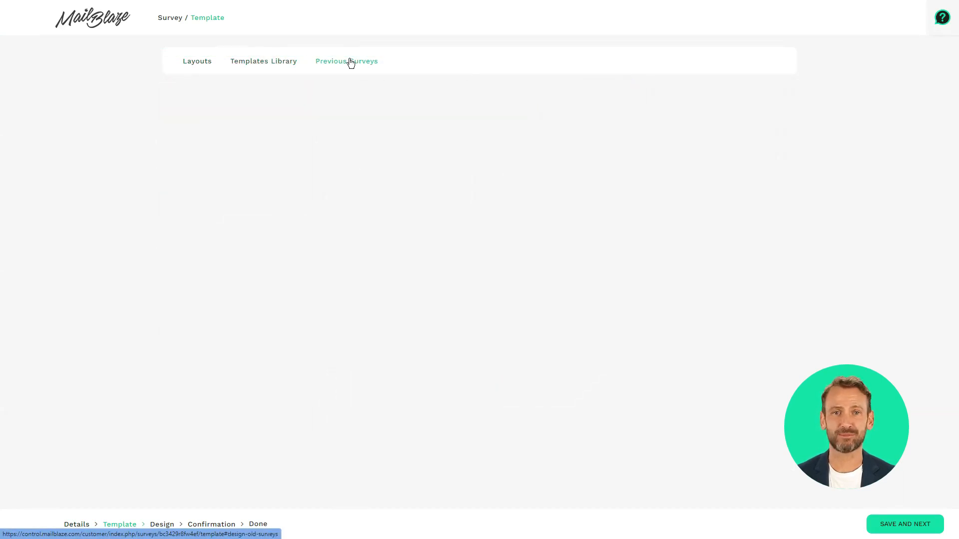
left_click(183, 62)
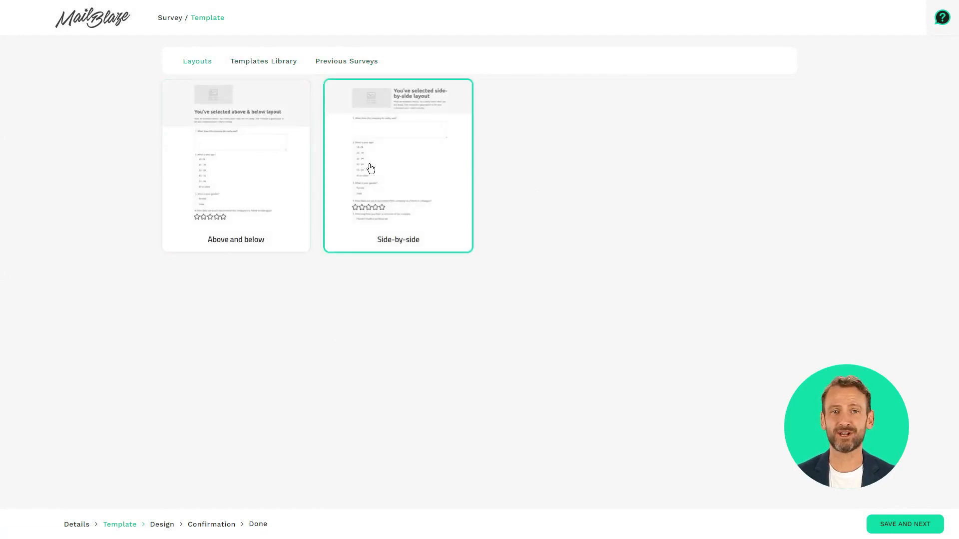
left_click(278, 68)
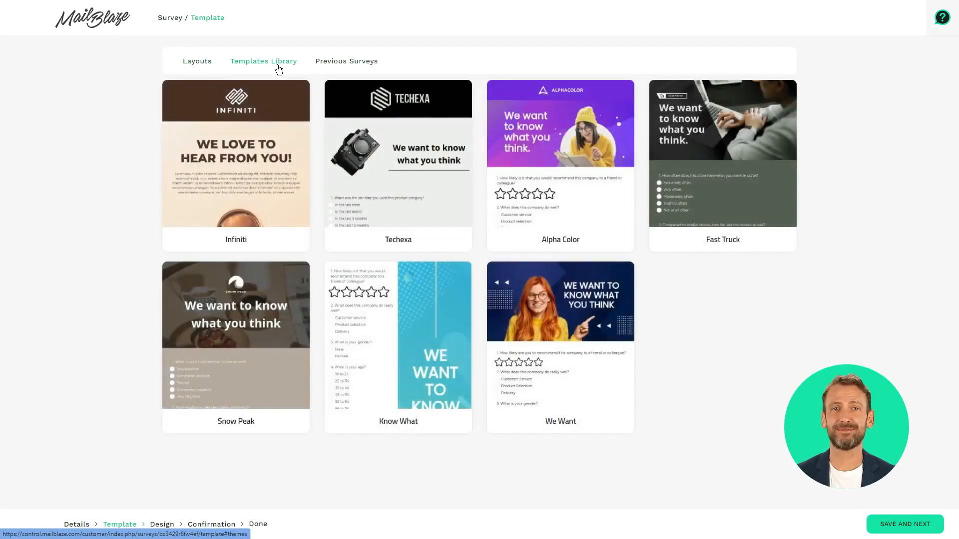
left_click(383, 335)
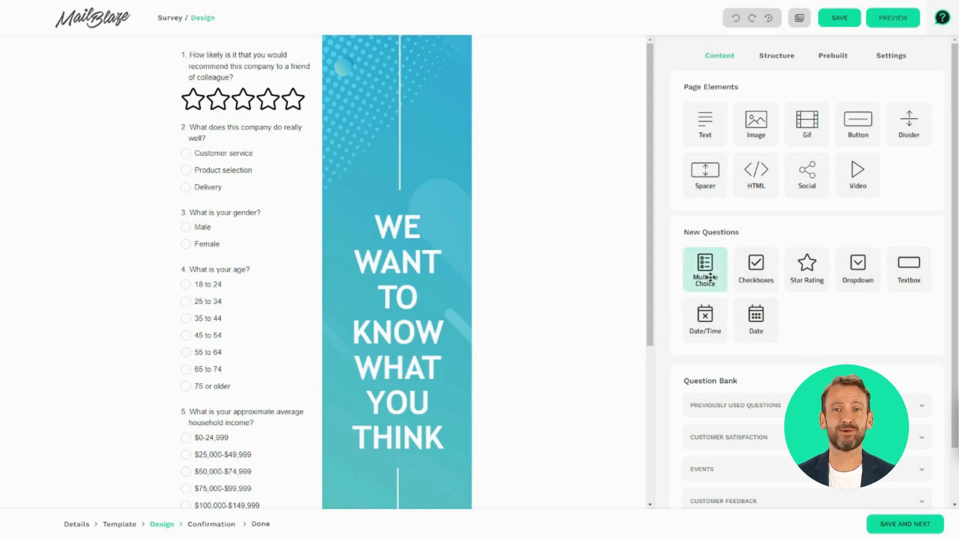
Step: Add a multiple choice question above the first survey question with the text "What is your gender?"
left_click_drag(704, 267, 268, 85)
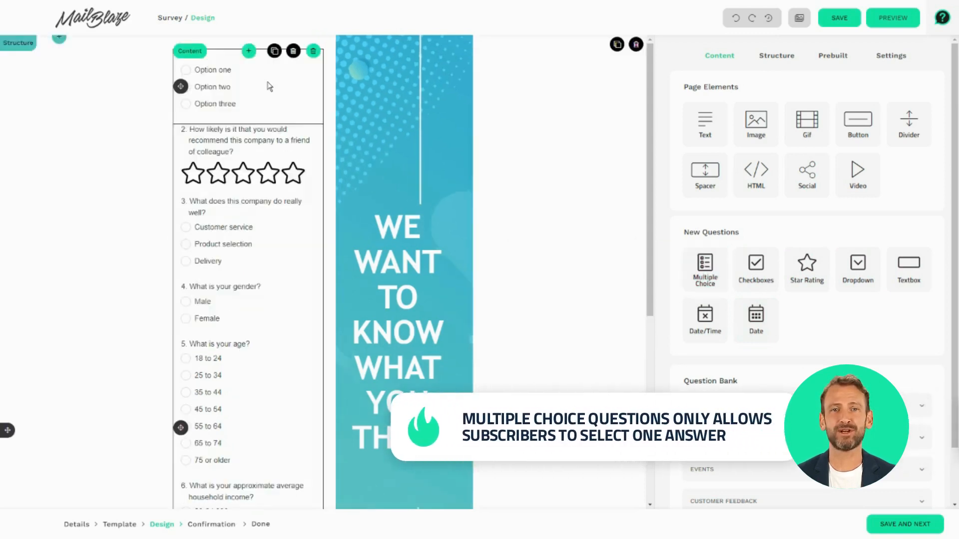
left_click(269, 86)
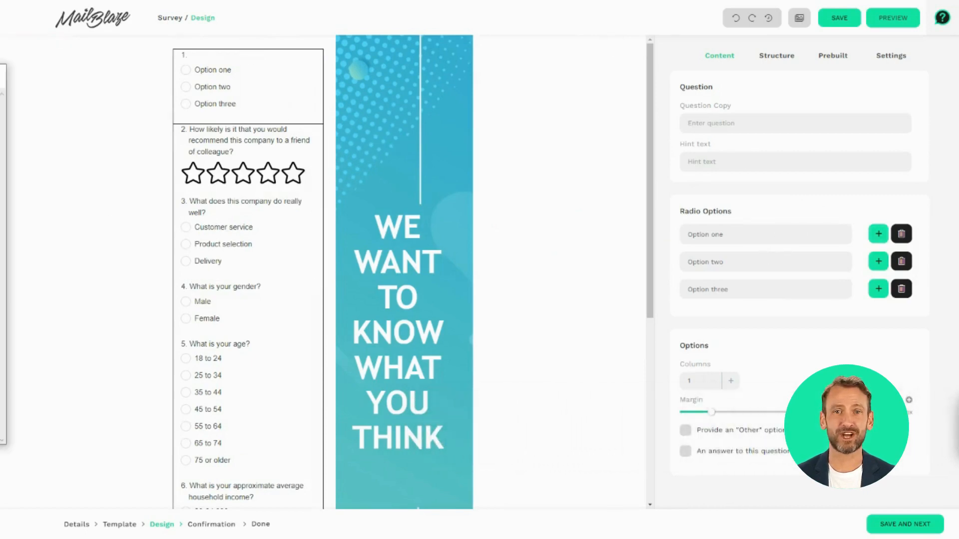
left_click(692, 127)
type("What is your gender?")
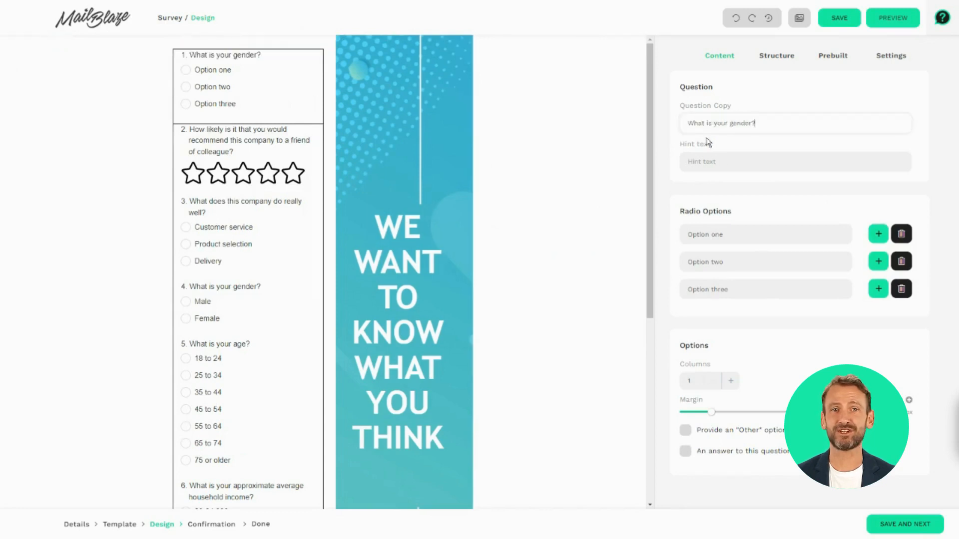
Step: Set the new gender question's answers to Female and Male, and delete its third option
triple_click(740, 230)
type("Female")
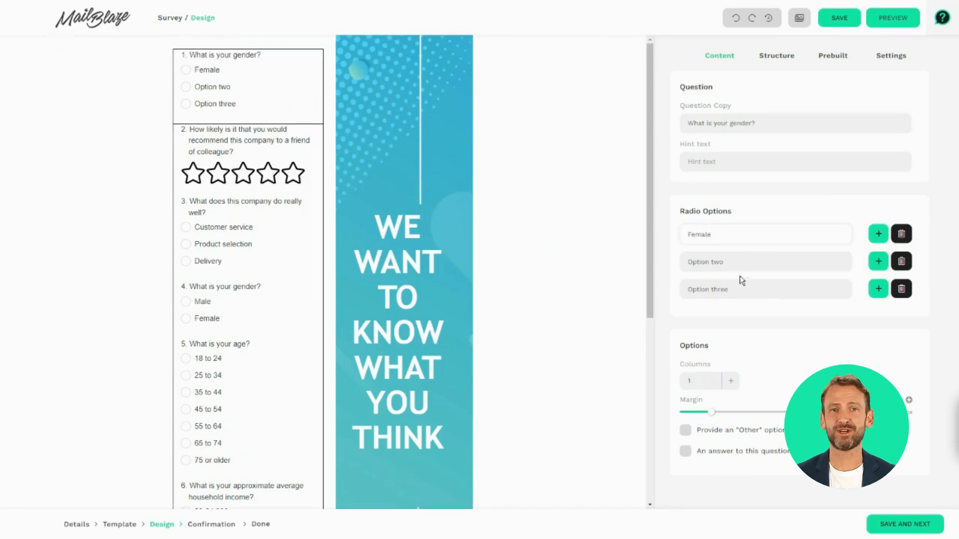
key("Tab")
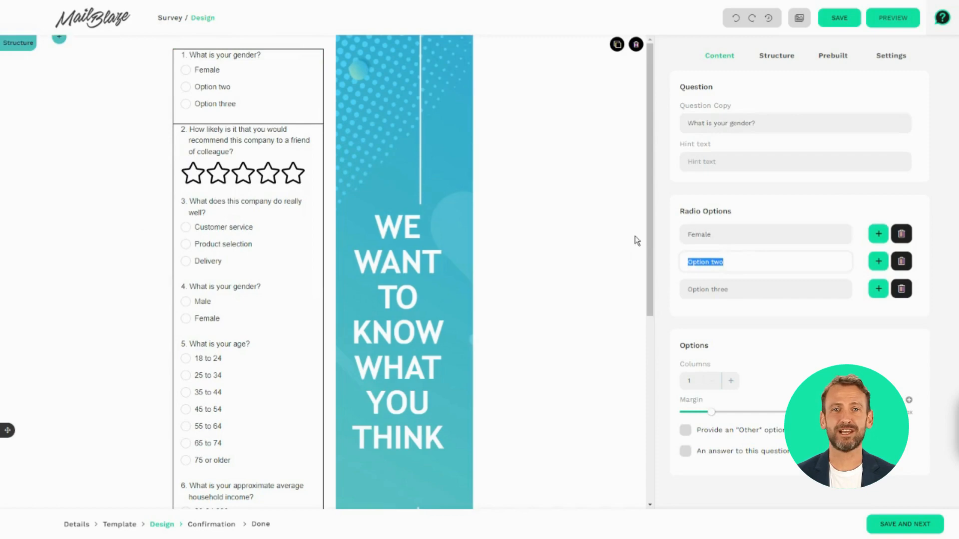
type("Male")
left_click(900, 289)
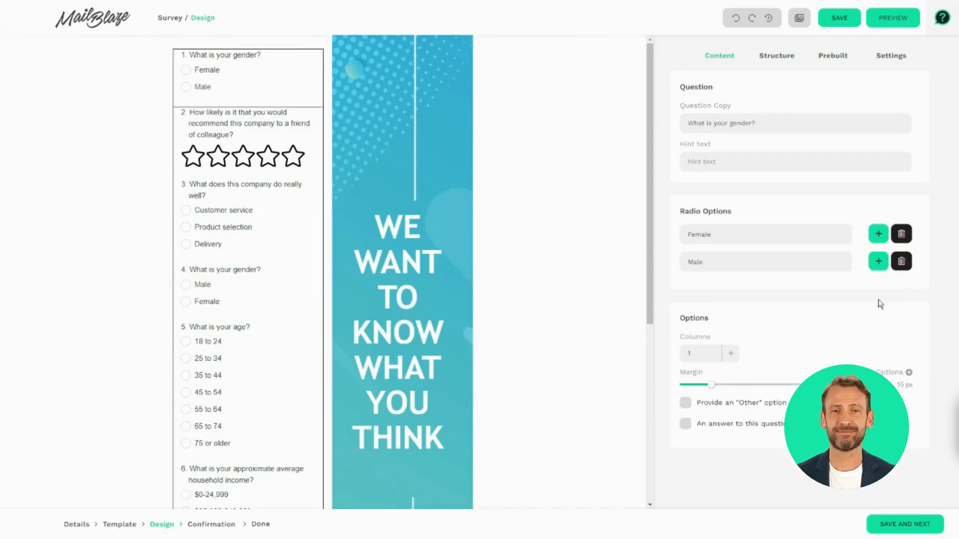
Step: Try the "Other" option on the new gender question, switch it off again, and make an answer required
left_click(685, 404)
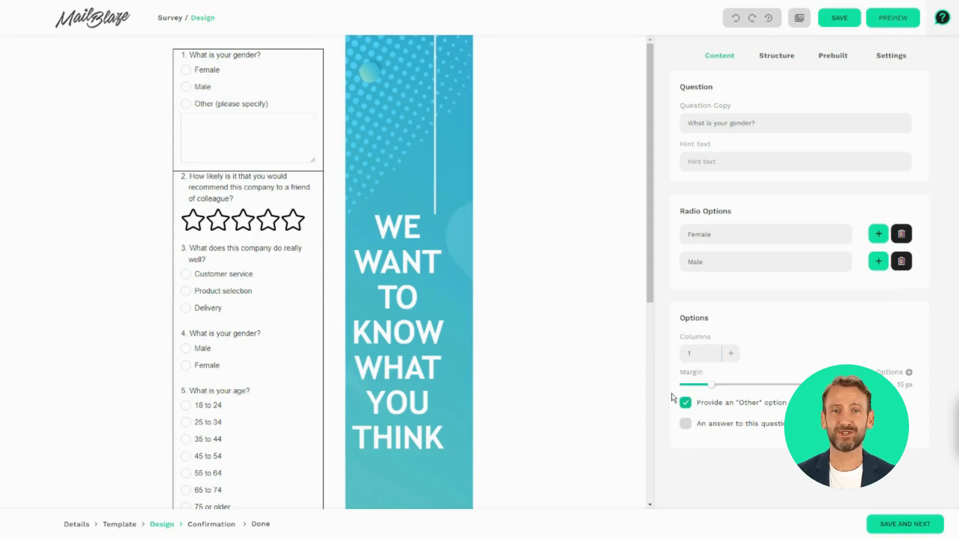
left_click(685, 403)
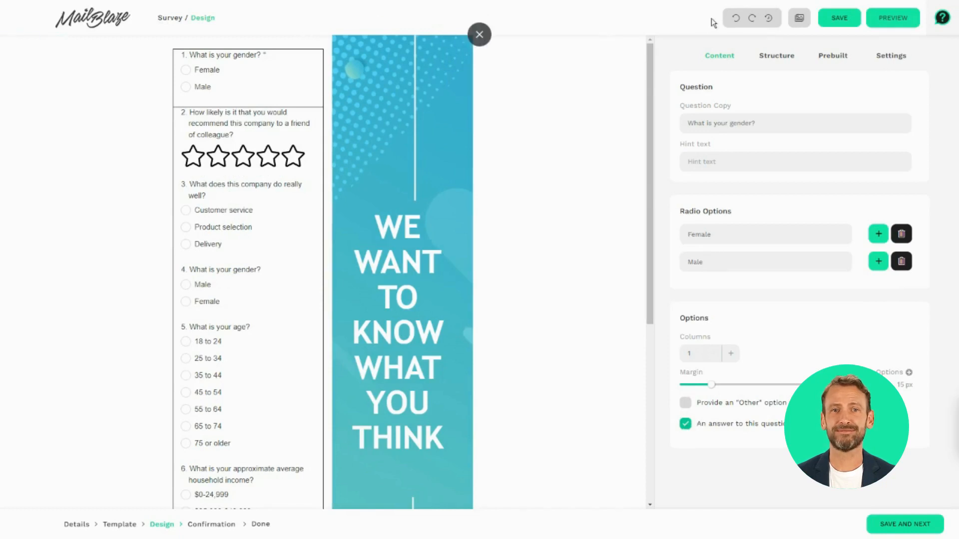
Step: Add a checkboxes question below the star rating question with the text "What does this company do really well?"
left_click(721, 55)
left_click_drag(767, 257, 266, 171)
left_click(234, 213)
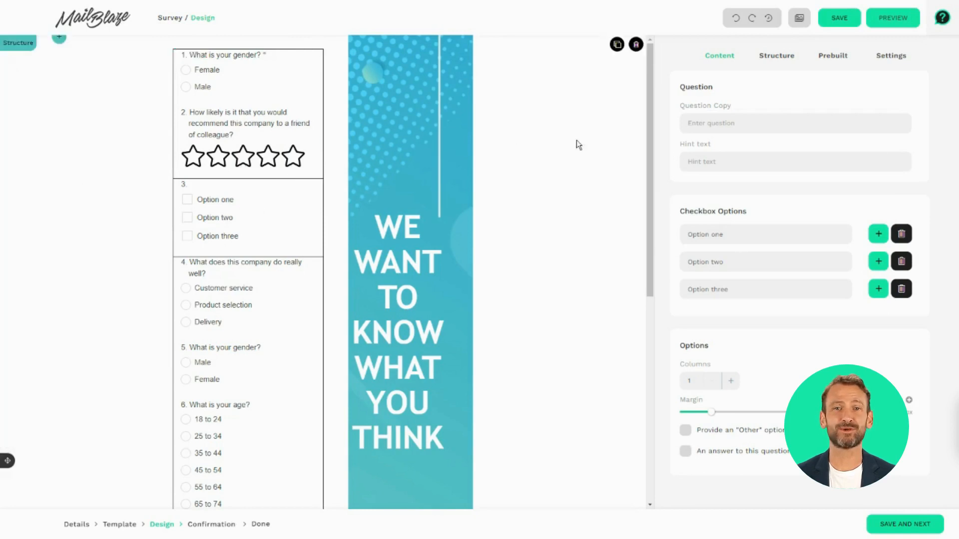
left_click(715, 121)
type("What does this company do really well?")
Step: Set the checkboxes question's first option to "Delivery"
triple_click(732, 238)
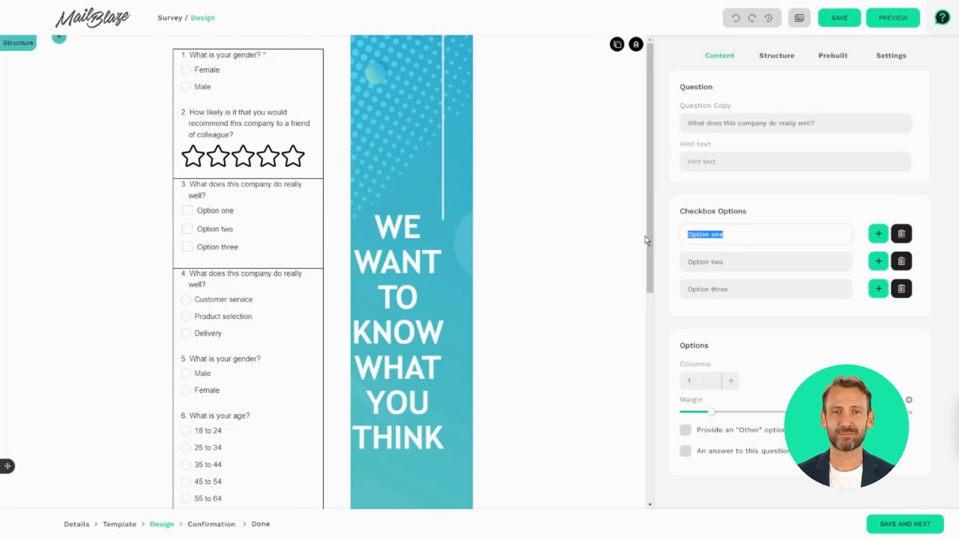
type("Deklive")
key("BackSpace")
key("BackSpace")
key("BackSpace")
key("BackSpace")
key("BackSpace")
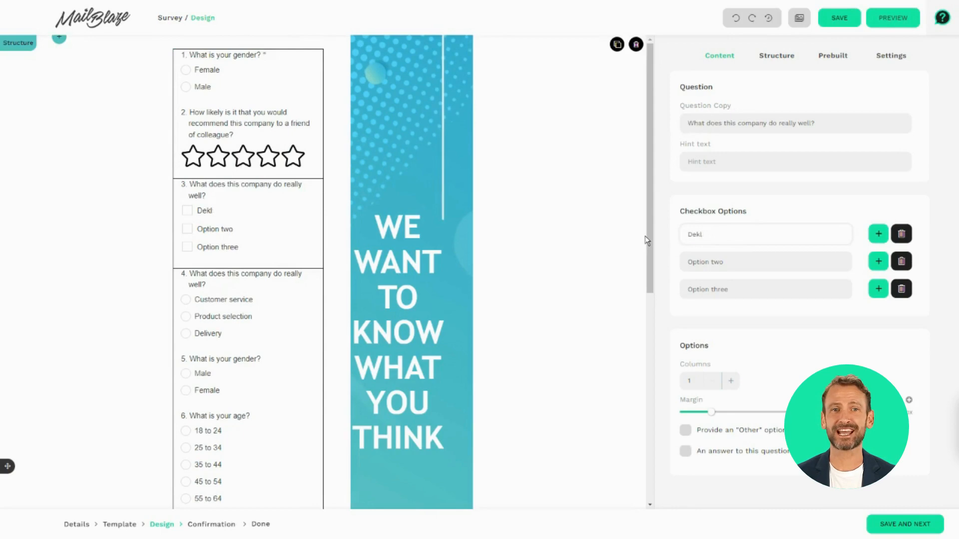
type("livery")
key("Tab")
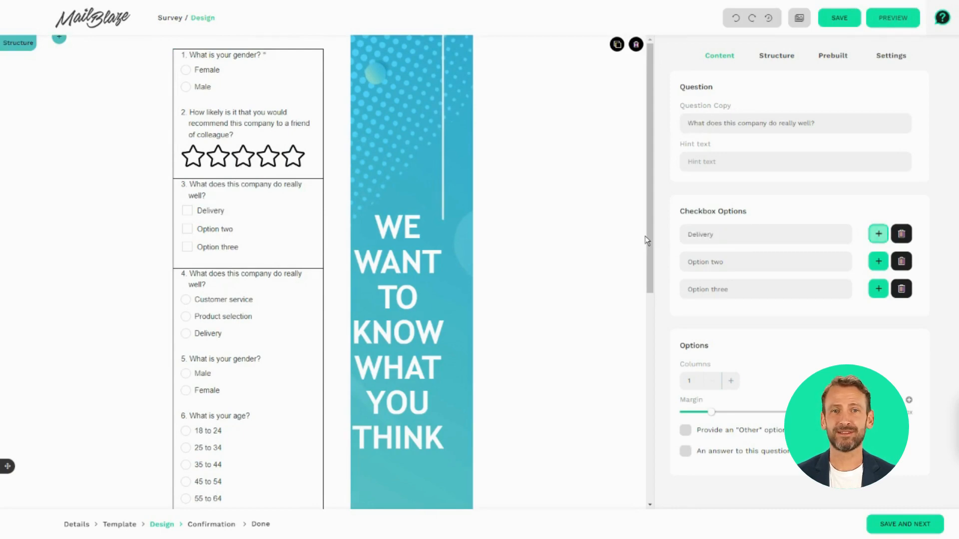
Step: Set the checkboxes question's second option to "Customer Service"
triple_click(745, 258)
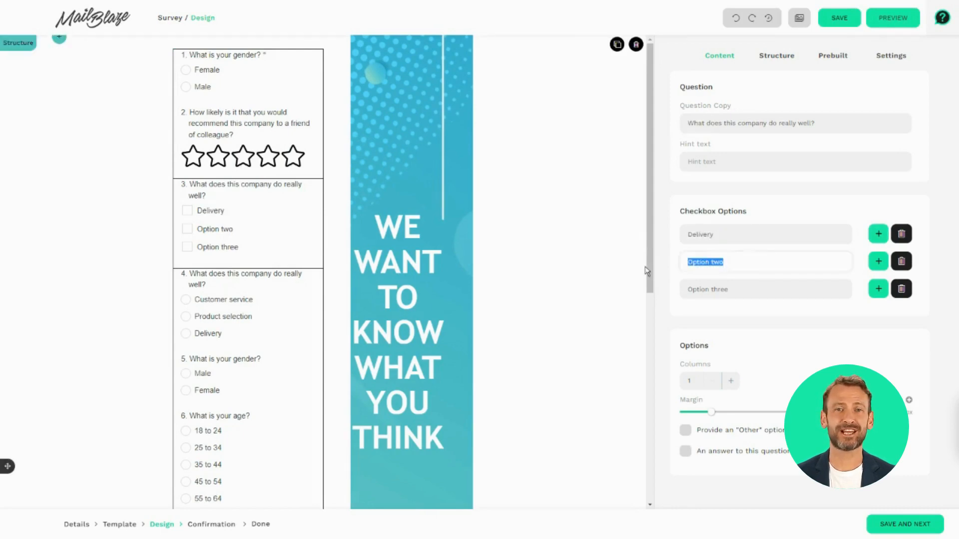
type("Customer Ser")
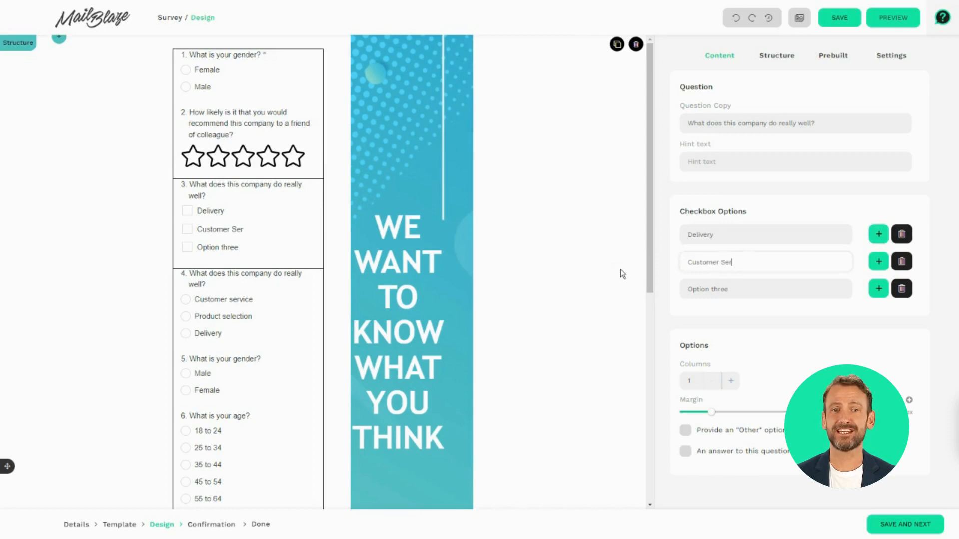
type("vice")
key("Tab")
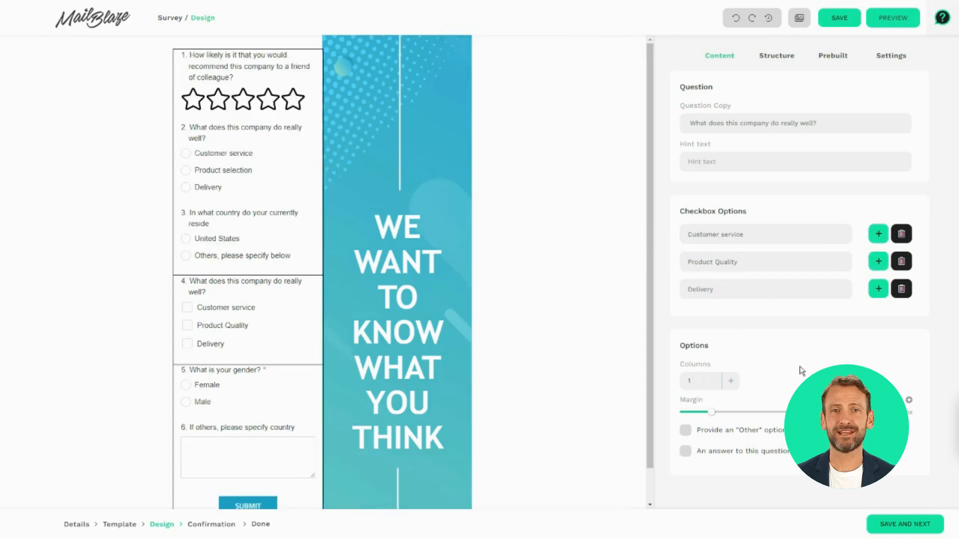
Step: Add a star rating question above the country question and delete the multiple choice "What does this company do really well?" question
left_click(718, 56)
left_click_drag(805, 268, 256, 204)
left_click(313, 123)
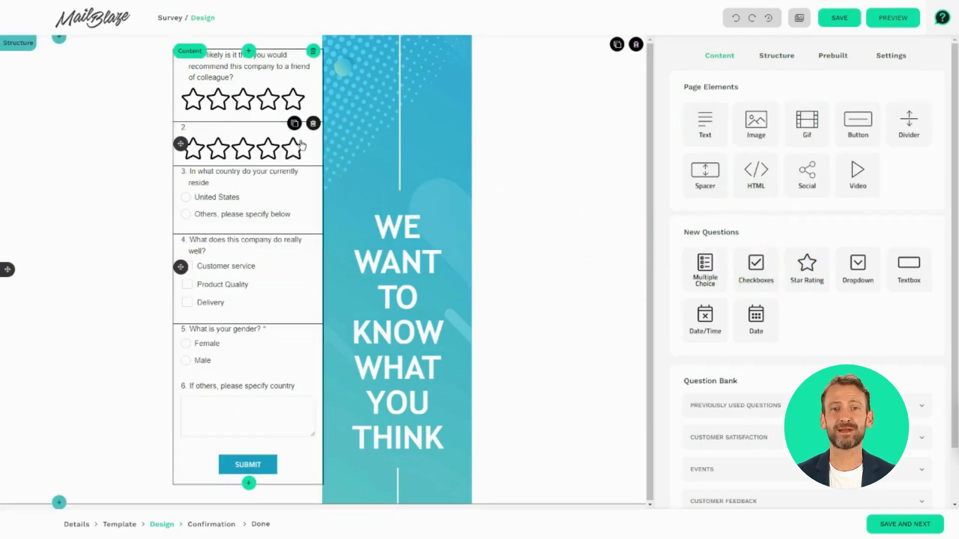
Step: Set the question text of the blank star rating question above the country question to "Rate us from 1 to 5"
left_click(281, 141)
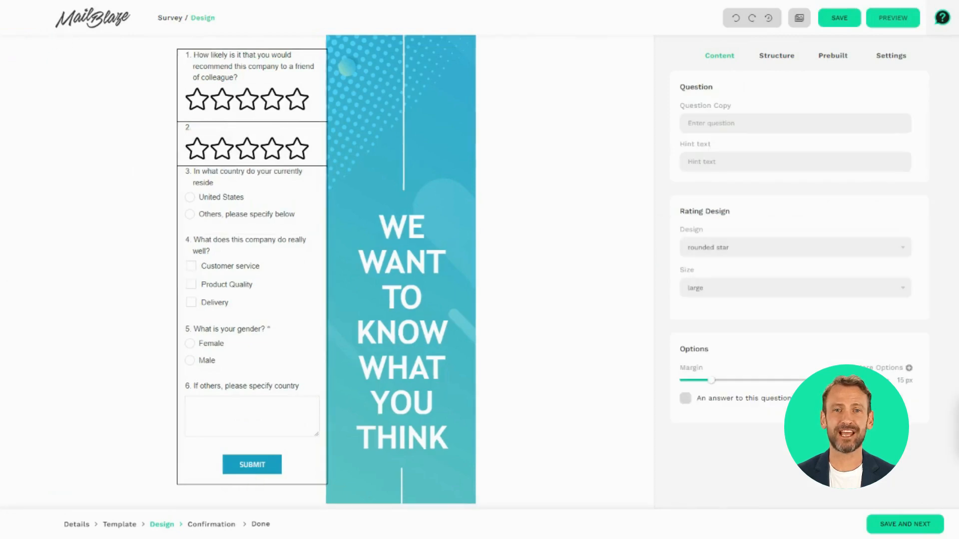
left_click(721, 123)
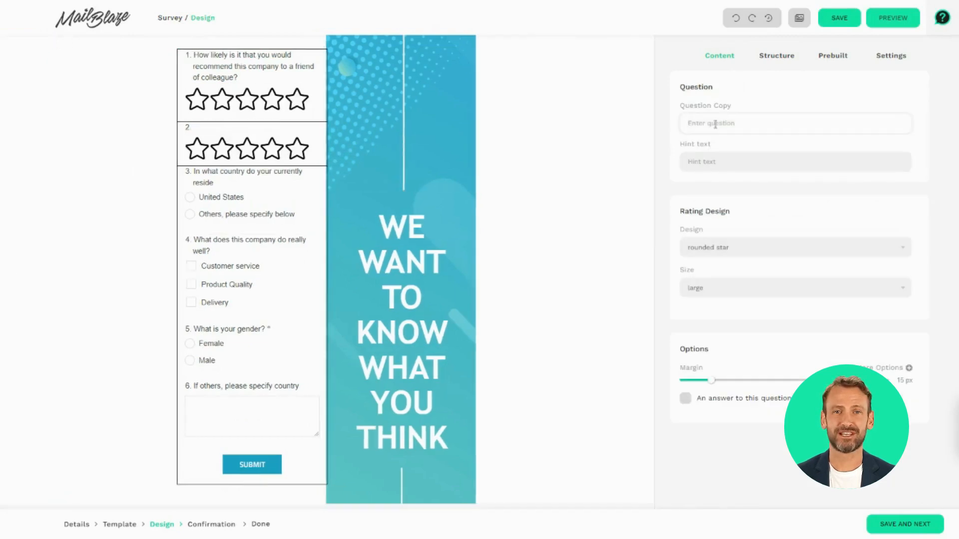
type("Rate")
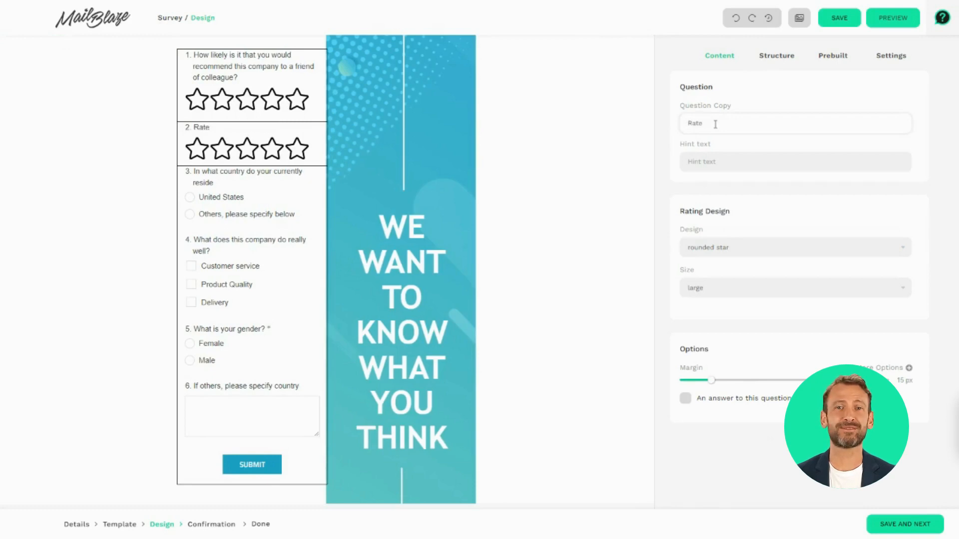
type(" us from 1 to 5")
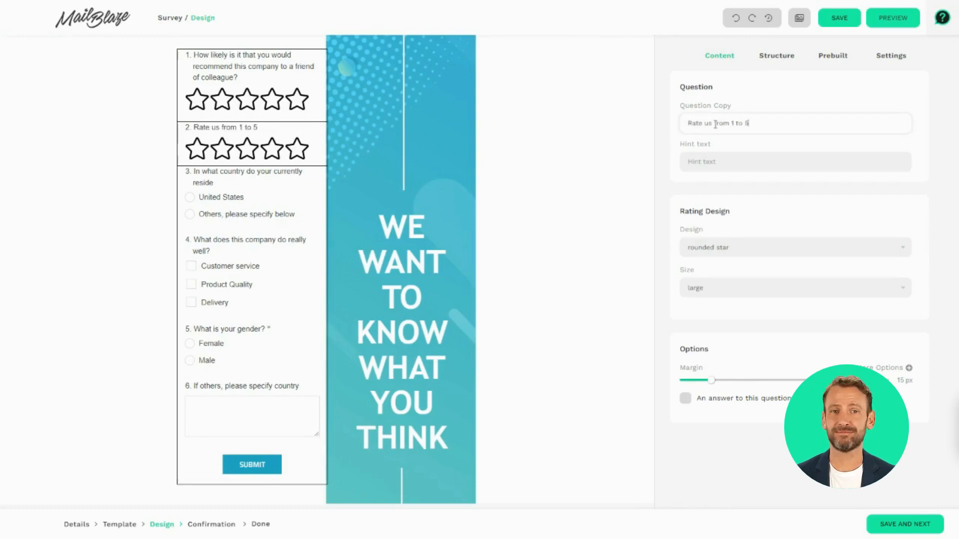
Step: Set the rating design of the "Rate us from 1 to 5" question to simple star and view its size options
left_click(728, 249)
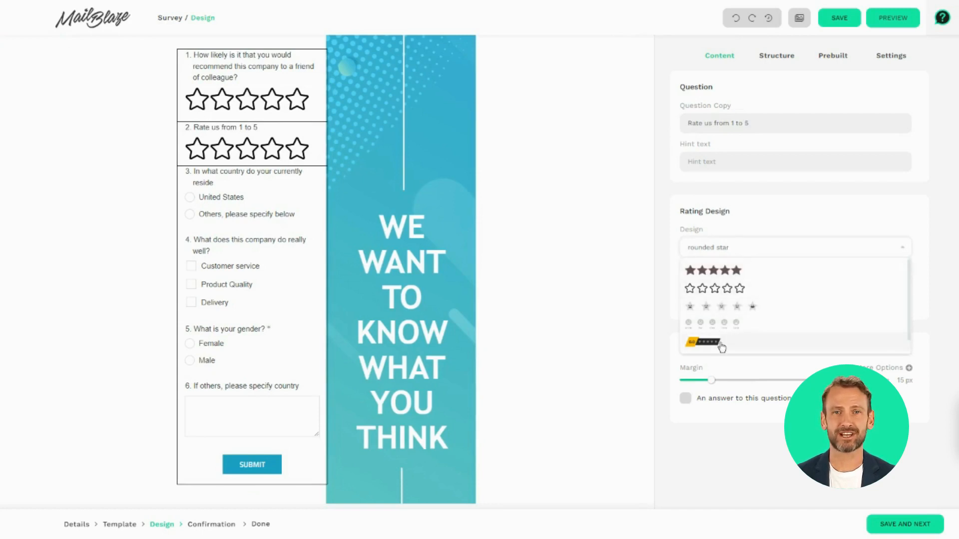
left_click(735, 274)
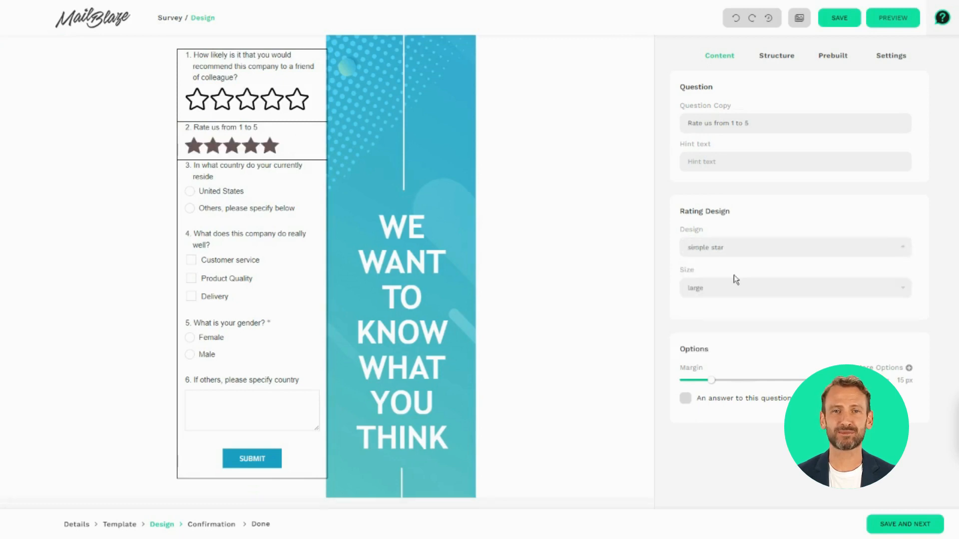
left_click(719, 294)
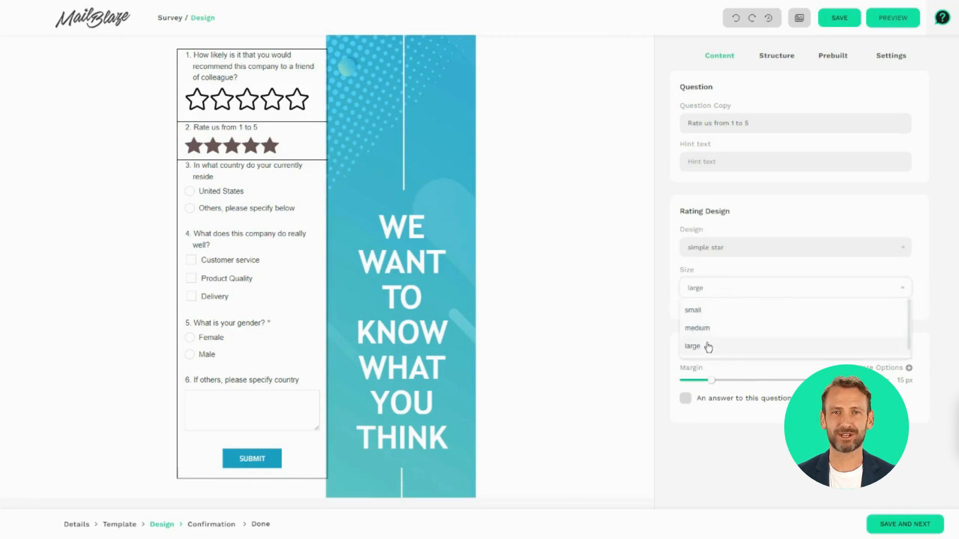
left_click(616, 338)
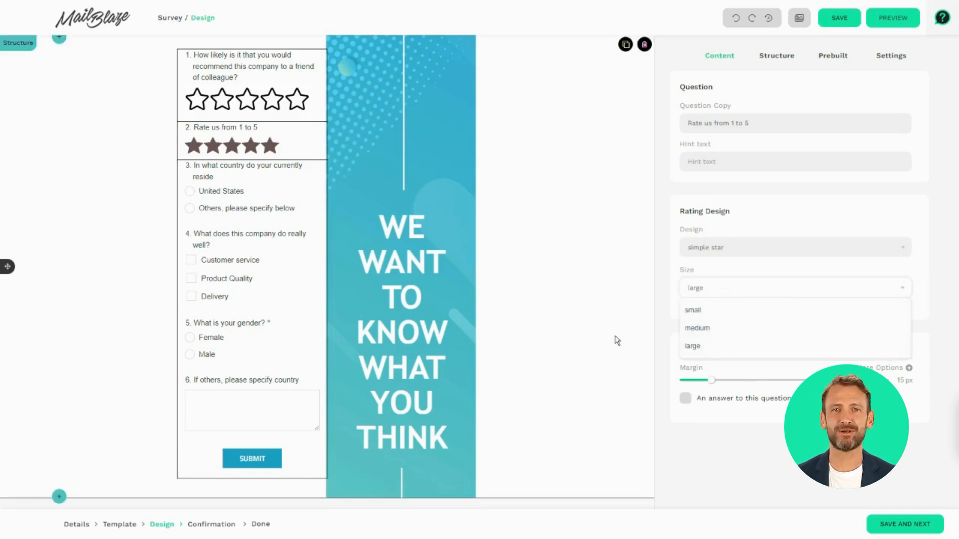
Step: Give the "Rate us from 1 to 5" question the hint "From a scale of 1 to 5 stars, would you recommend us to your friend or colleague?"
left_click(278, 144)
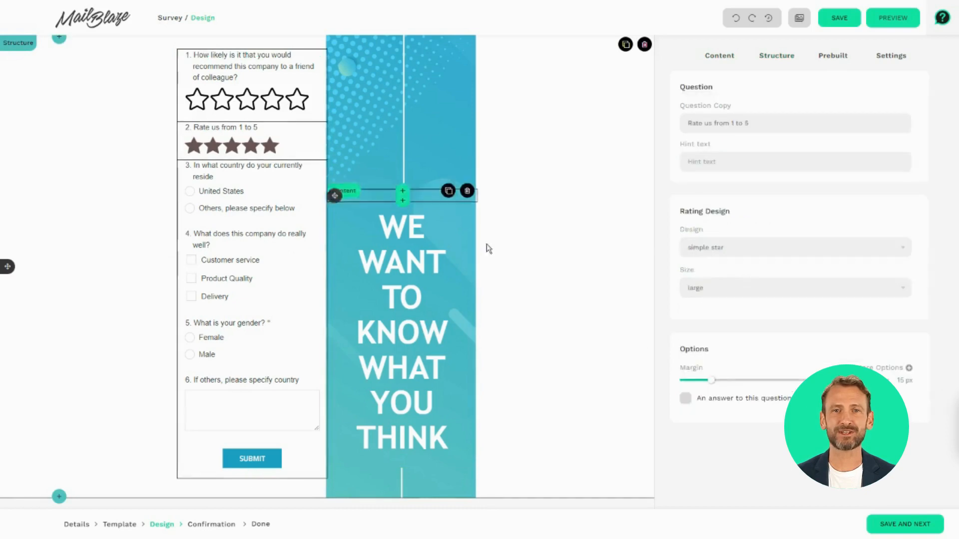
mouse_move(710, 380)
left_click(719, 156)
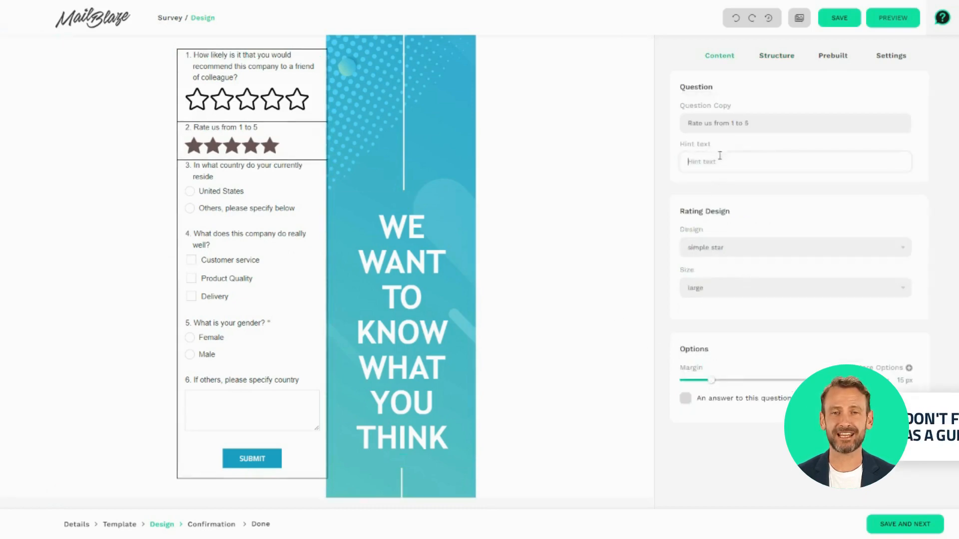
key("ctrl+v")
left_click_drag(731, 162, 651, 160)
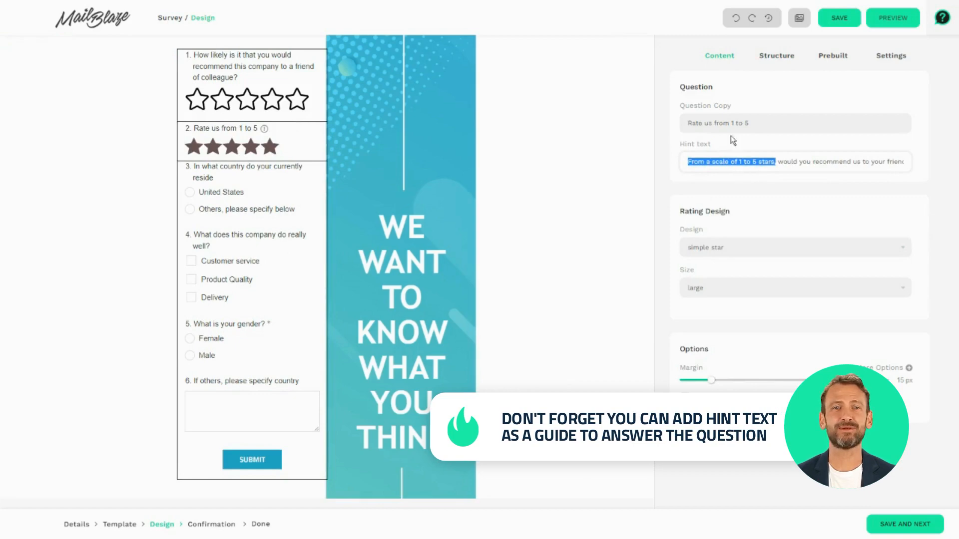
left_click(780, 160)
left_click_drag(780, 160, 858, 183)
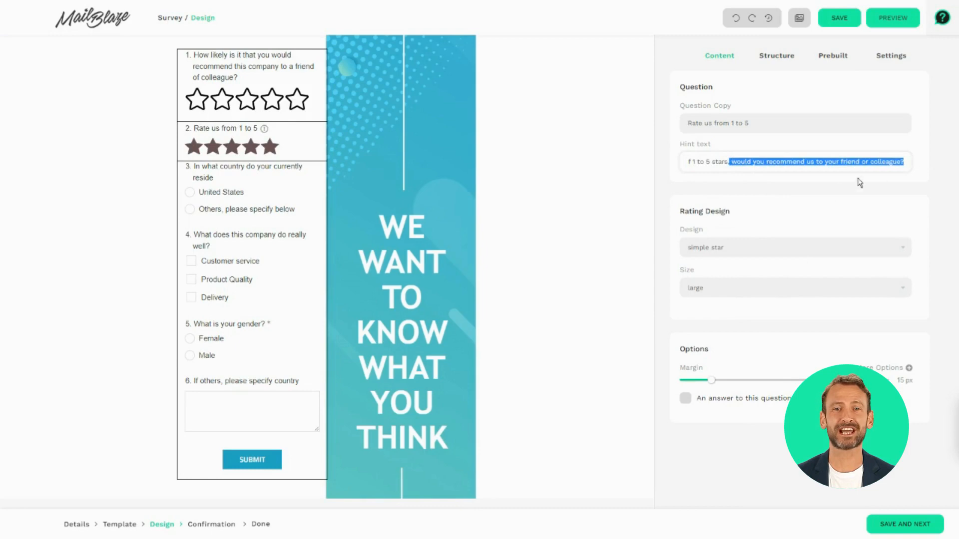
left_click(810, 202)
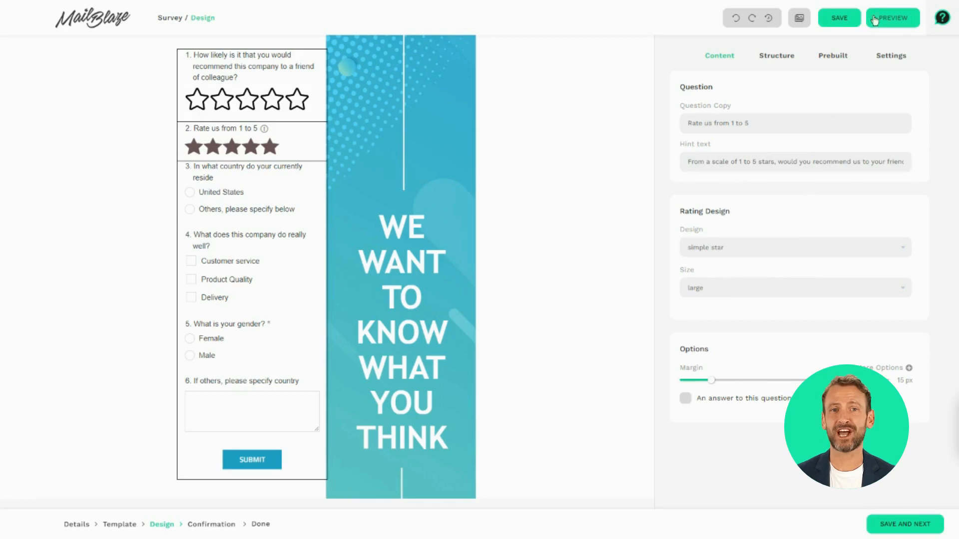
Step: Preview the survey, check the hint on the "Rate us from 1 to 5" question and return to the editor
left_click(893, 18)
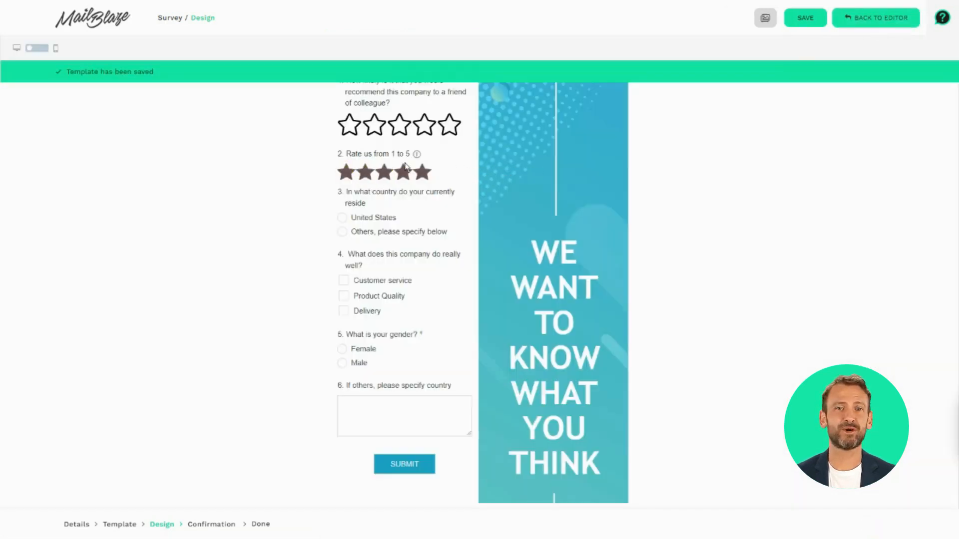
mouse_move(417, 156)
left_click(881, 17)
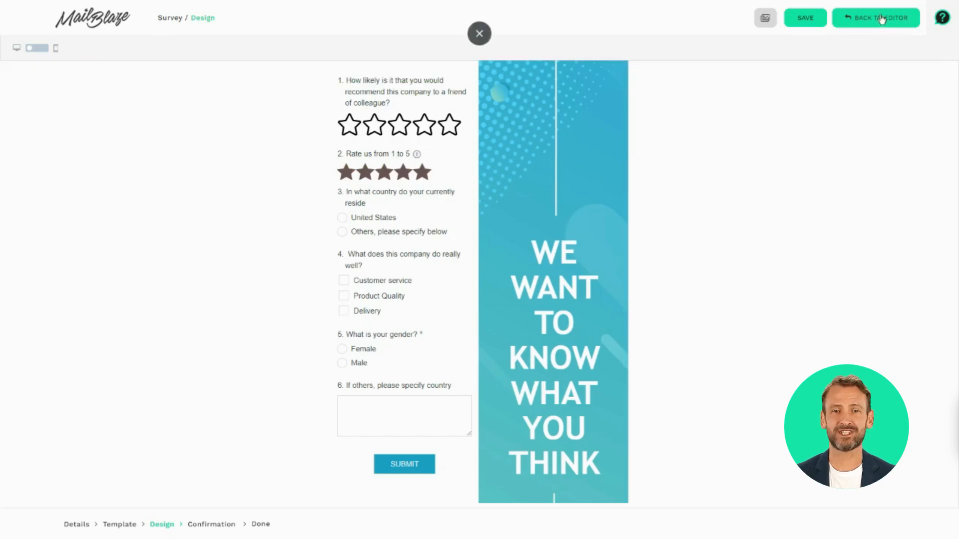
Step: Add a dropdown question between the country question and the "What does this company do really well?" checkboxes
left_click(725, 55)
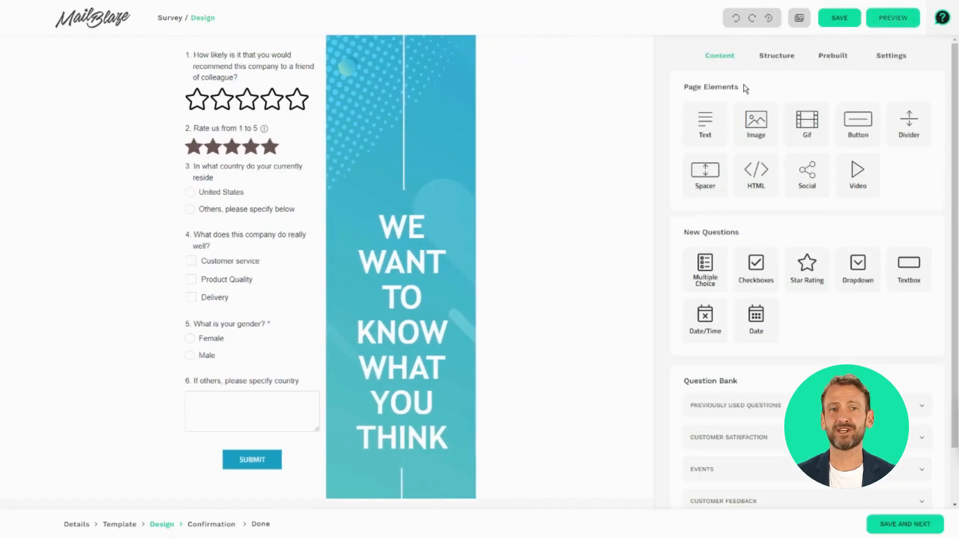
left_click_drag(847, 265, 284, 247)
left_click(283, 244)
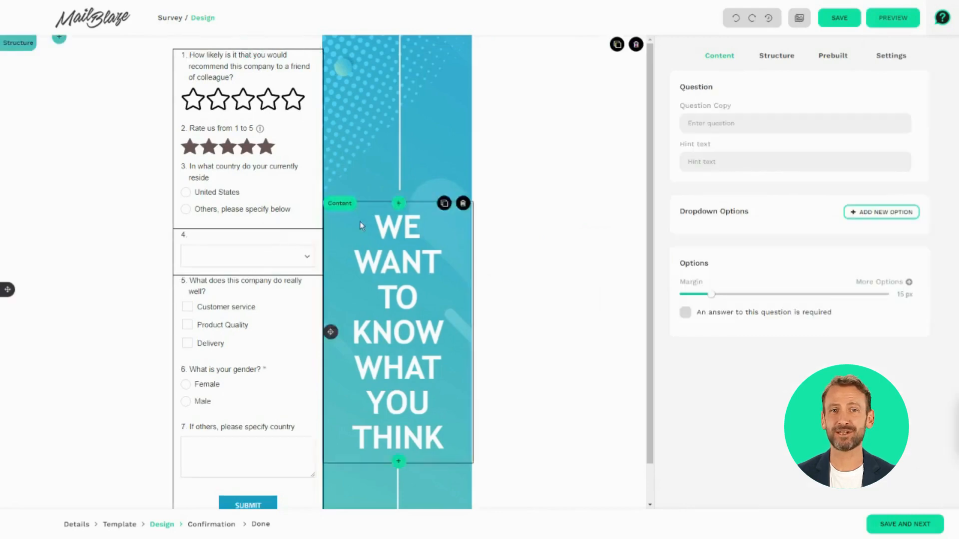
left_click(724, 125)
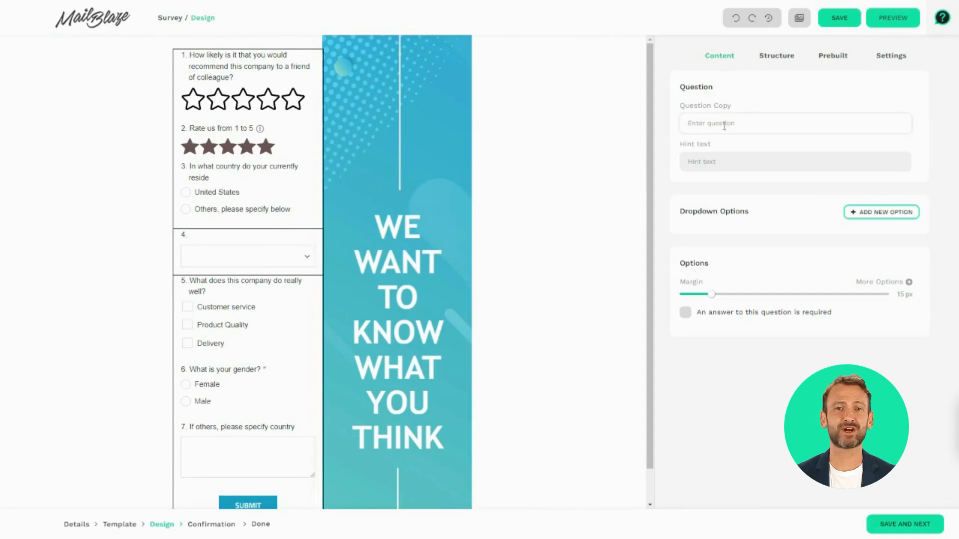
left_click(882, 211)
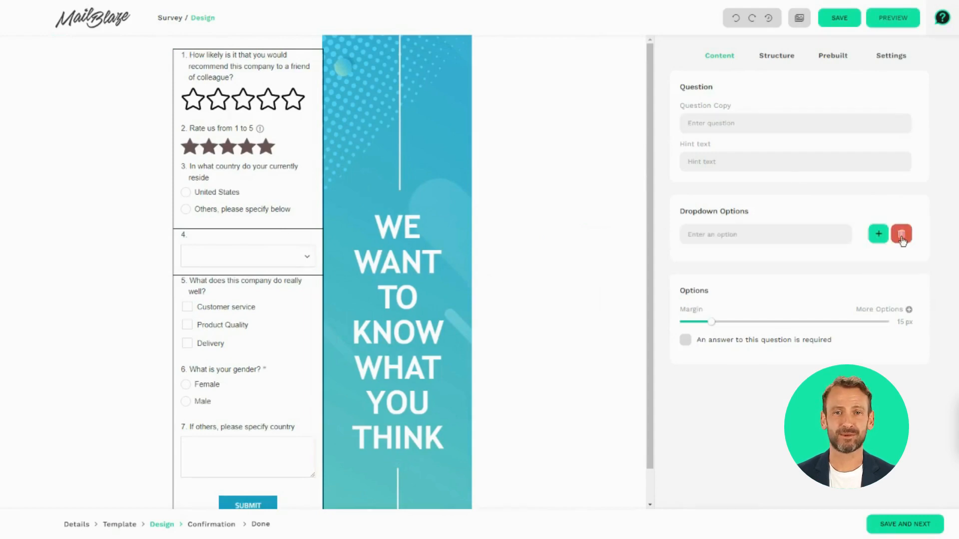
left_click(901, 236)
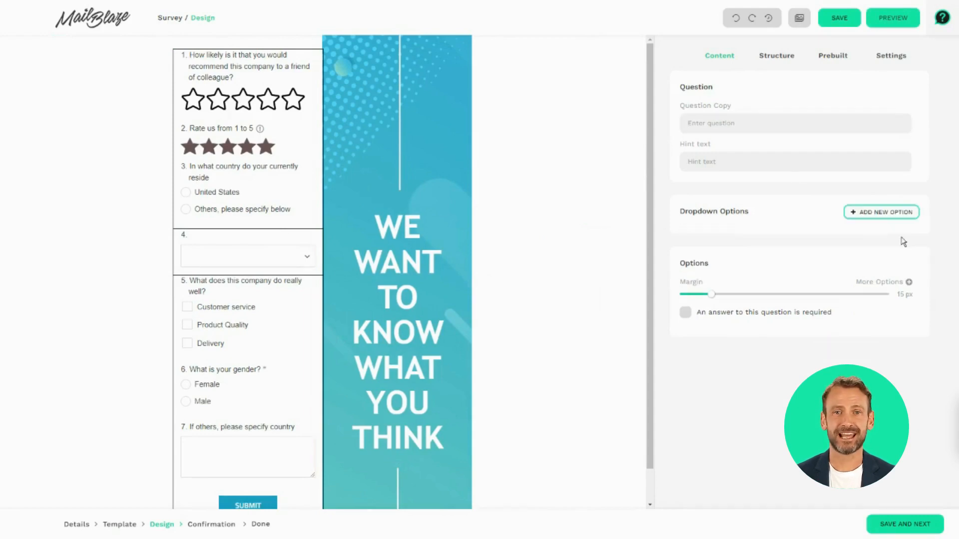
Step: Set the dropdown question's text to "How old are you?" and its hint text to "Type your age"
left_click(724, 119)
type("How")
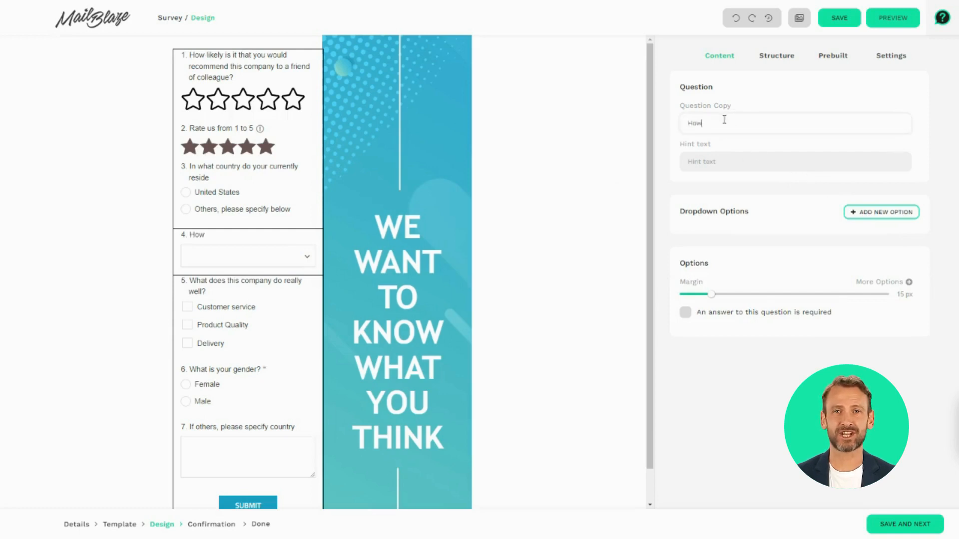
type(" old are you>")
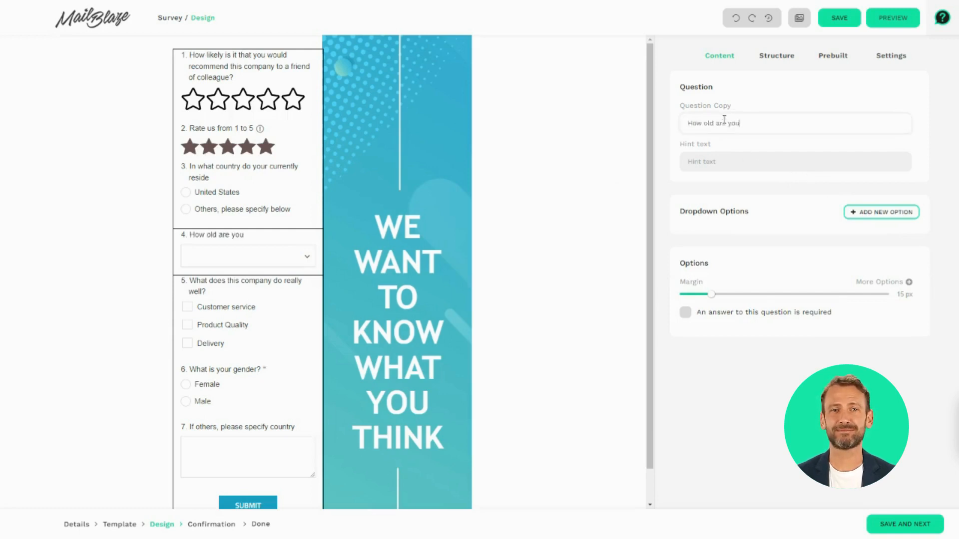
key("Tab")
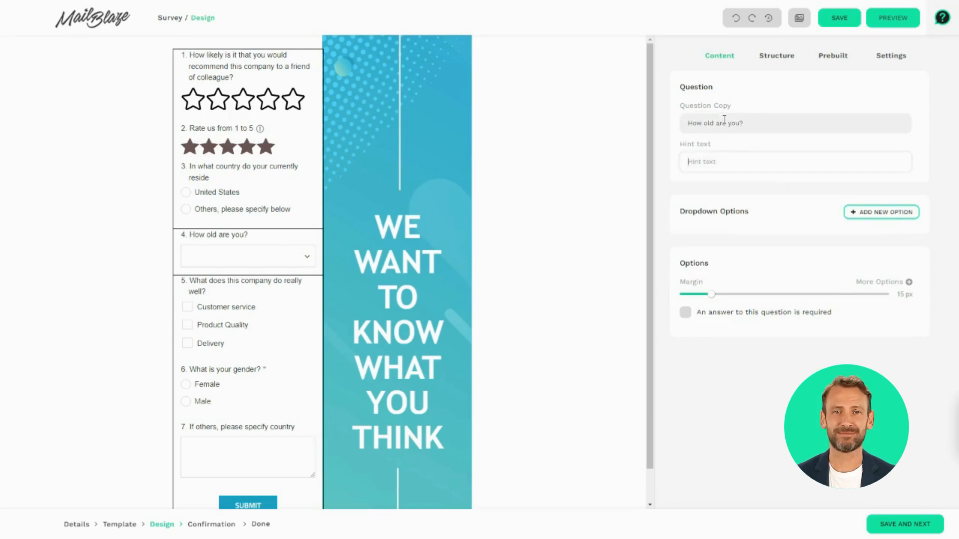
type("Type your age")
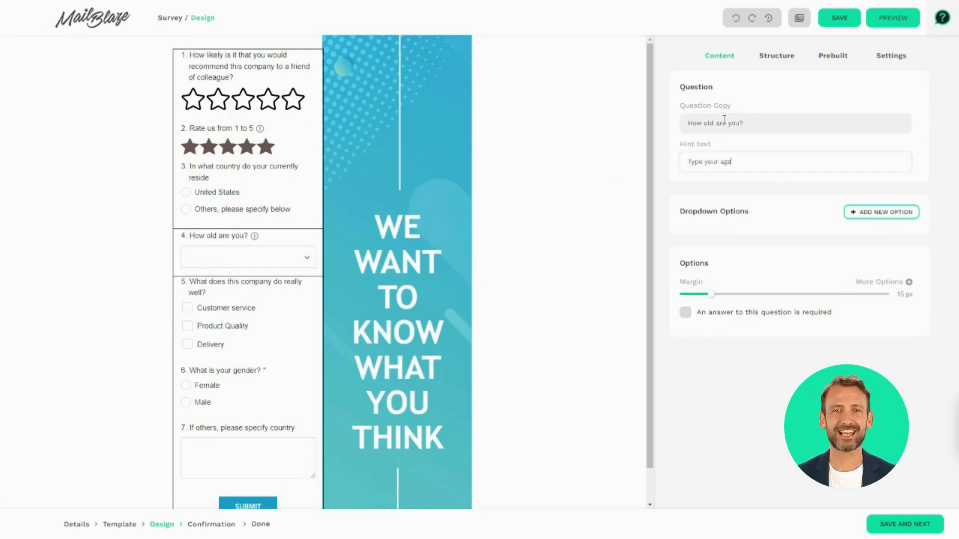
Step: Add the options "18 to 35" and "36 to 45" to the "How old are you?" dropdown question
left_click(881, 212)
left_click(751, 234)
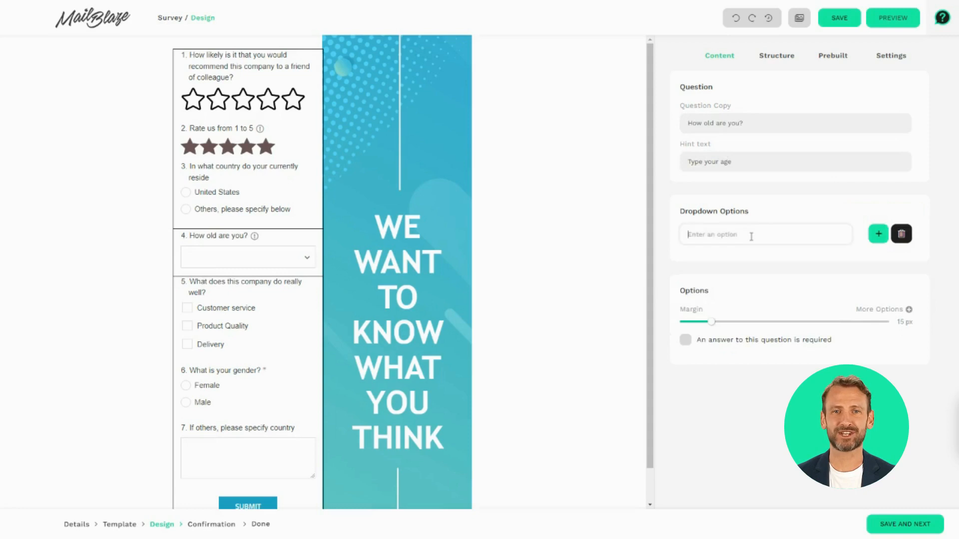
type("18 to ")
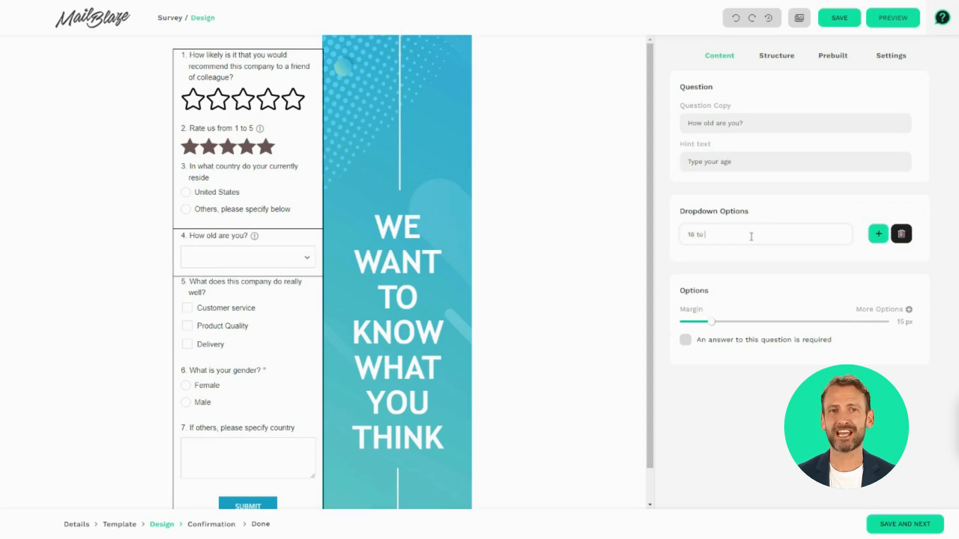
type("35")
left_click(877, 235)
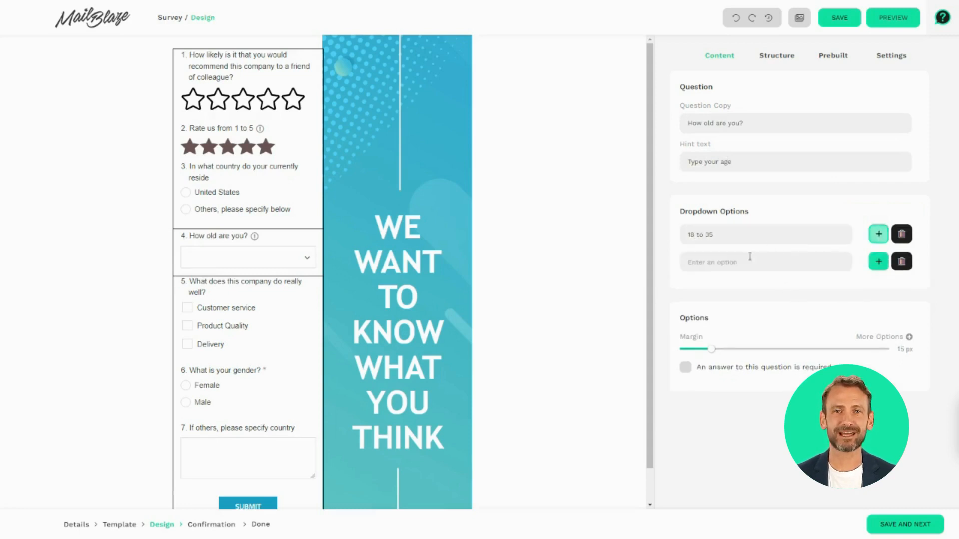
left_click(746, 259)
type("36")
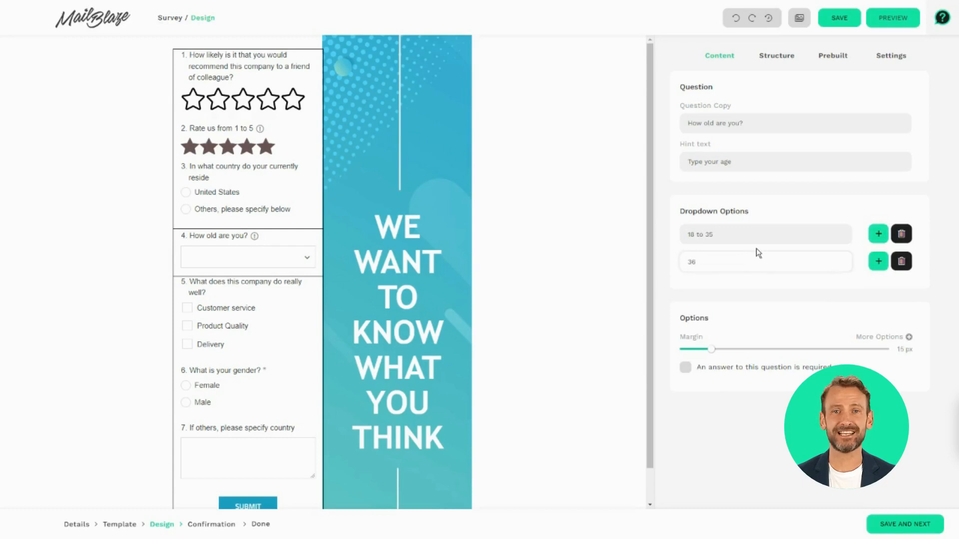
type(" to 45")
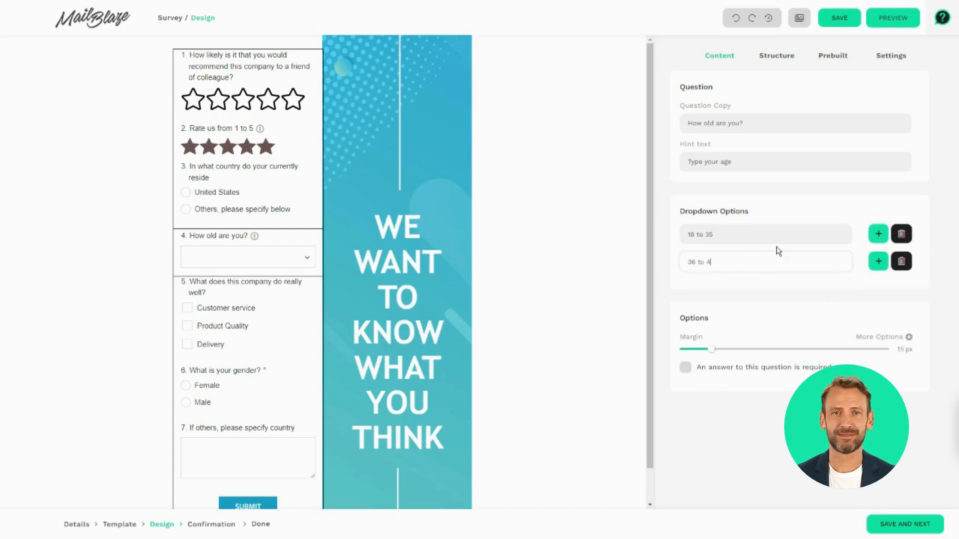
left_click(815, 311)
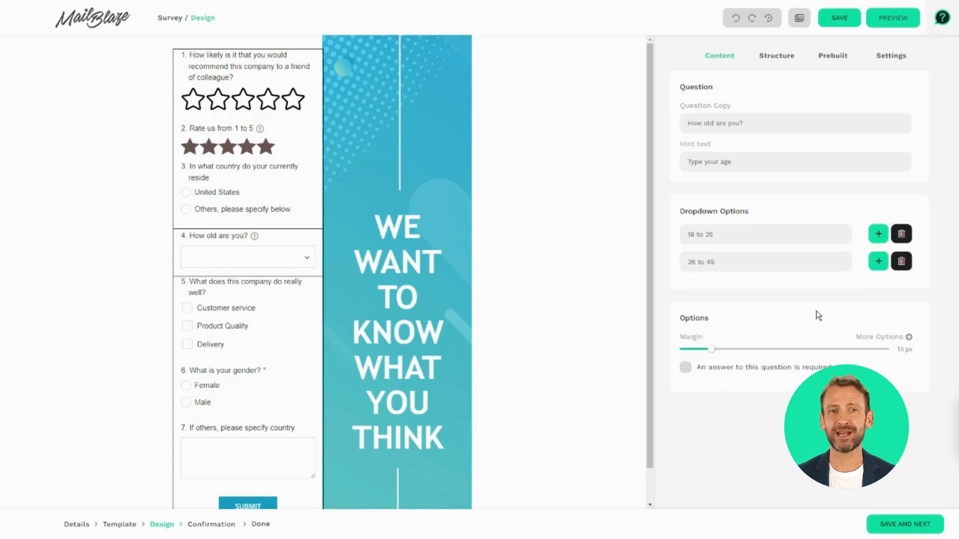
Step: Preview the survey, test the age dropdown's hint and its "36 to 45" option, and return to the editor
left_click(891, 18)
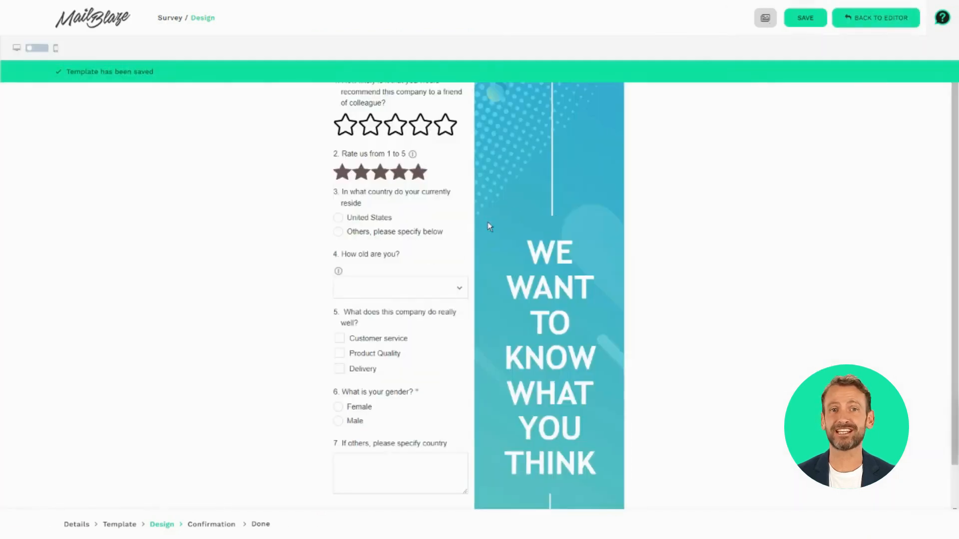
mouse_move(339, 274)
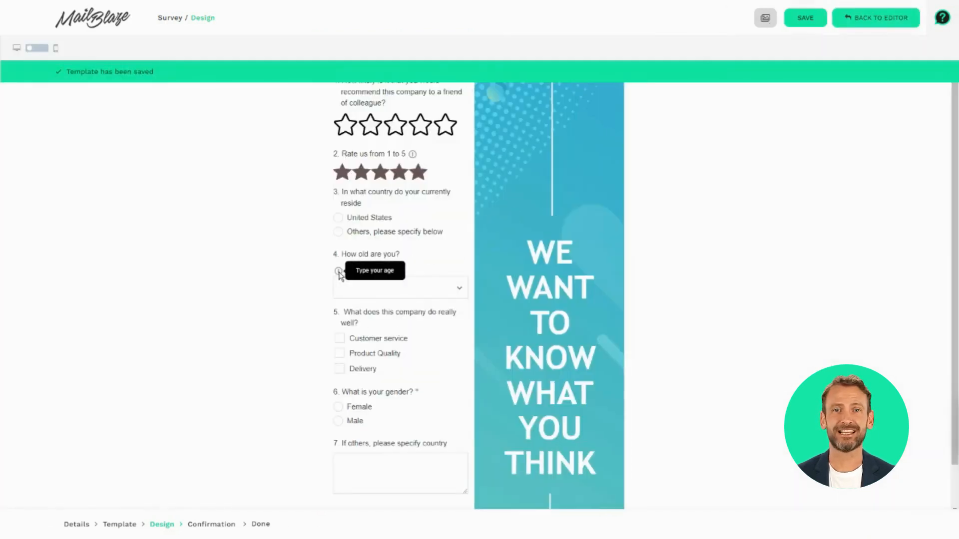
left_click(447, 289)
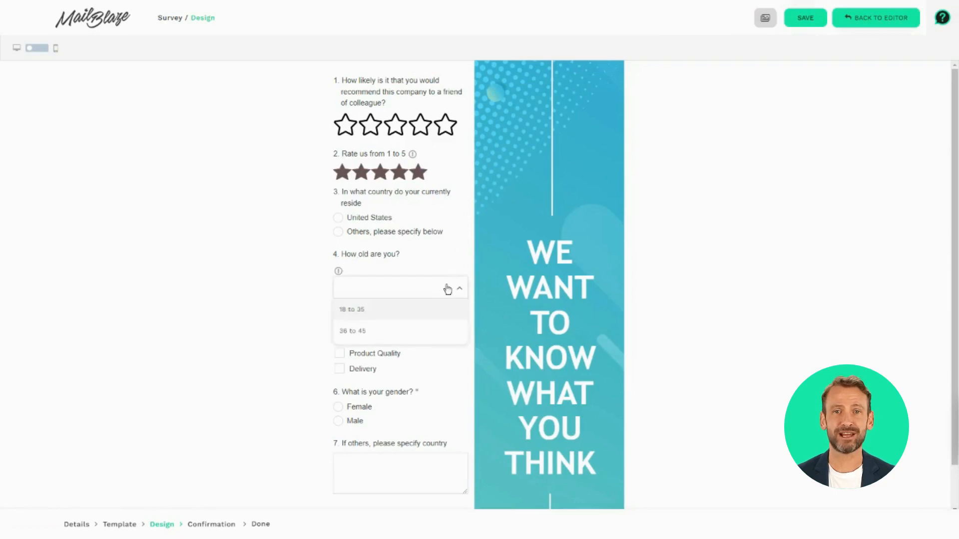
left_click(394, 332)
left_click(866, 18)
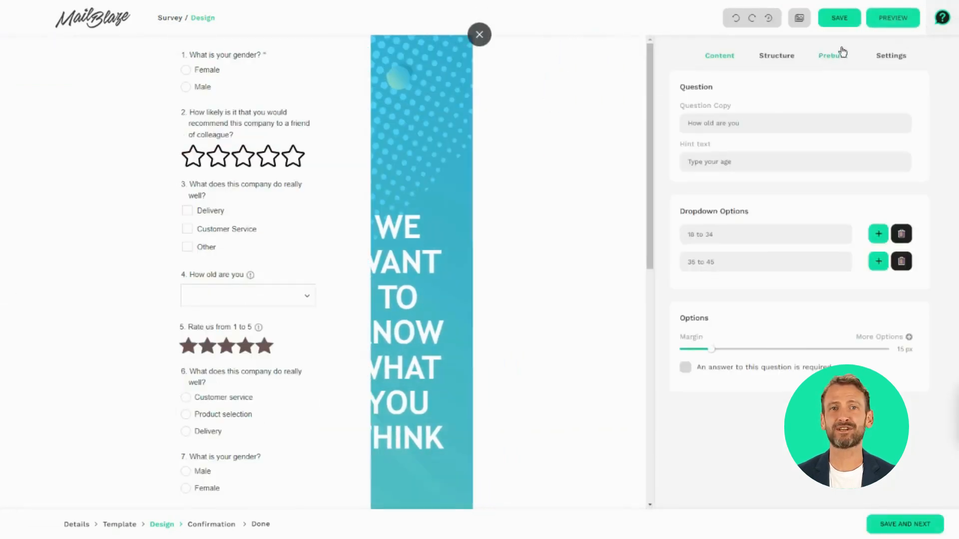
Step: Add a textbox question and place it between the "What is your age?" and household income questions
left_click(785, 59)
left_click(738, 58)
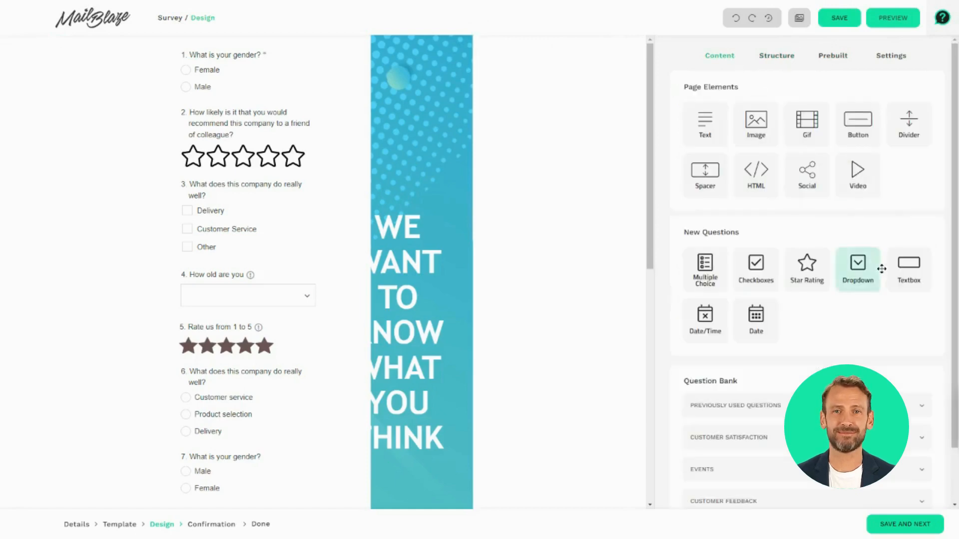
left_click_drag(898, 270, 249, 475)
scroll(249, 475, "down", 3)
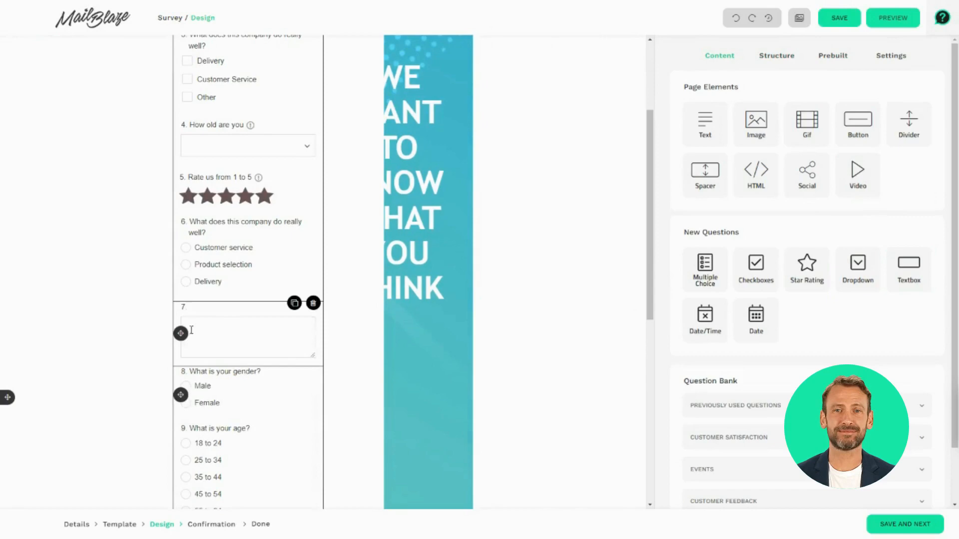
left_click_drag(181, 334, 179, 436)
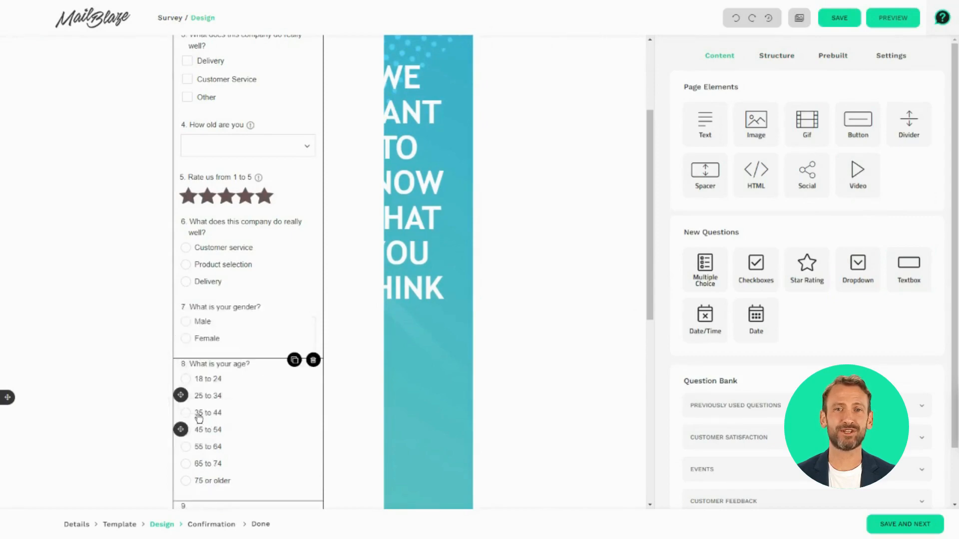
Step: Delete the "What is your age?", household income, country of residence and "If others, please specify country" questions
left_click(313, 360)
scroll(286, 333, "down", 3)
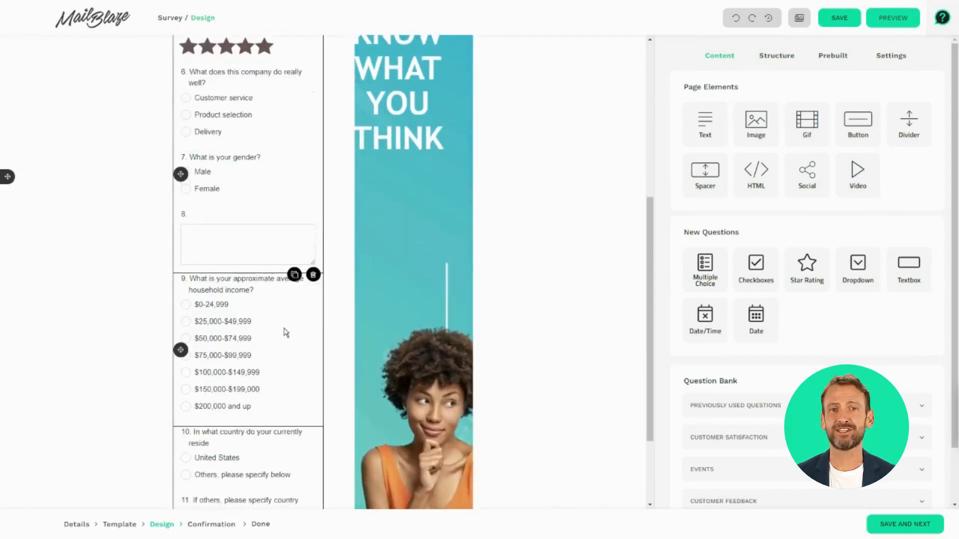
left_click(313, 275)
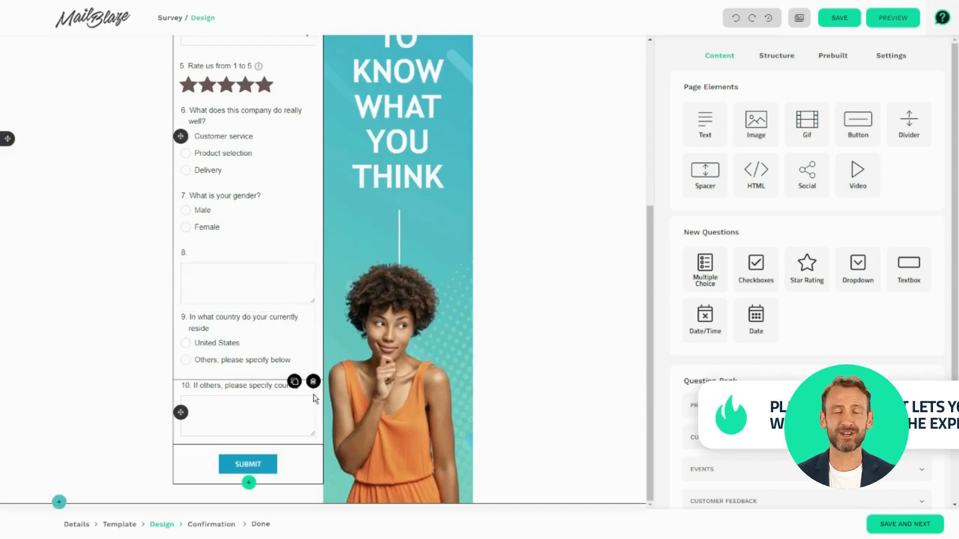
left_click(313, 380)
left_click(313, 378)
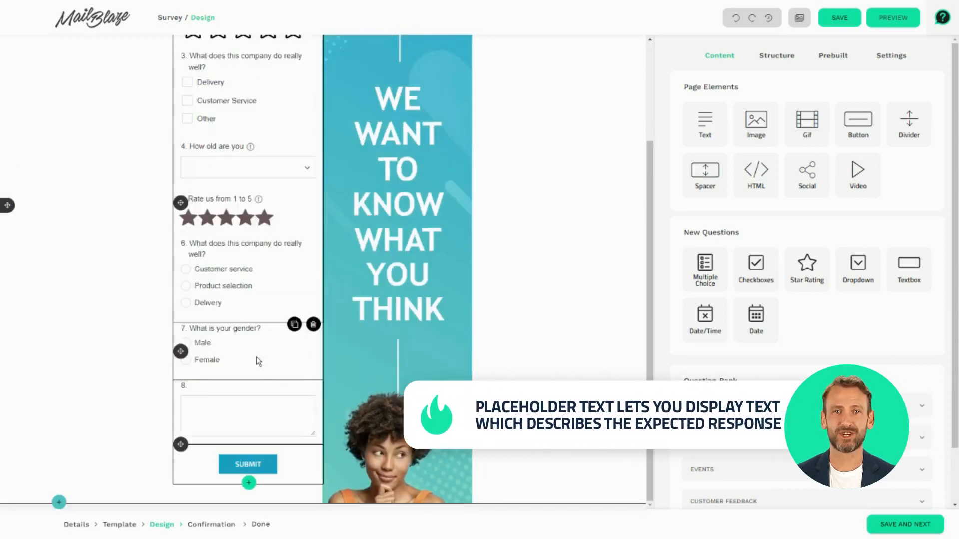
Step: Set the new textbox question's text to "Do you have any other comments, questions, or concerns?"
left_click(251, 393)
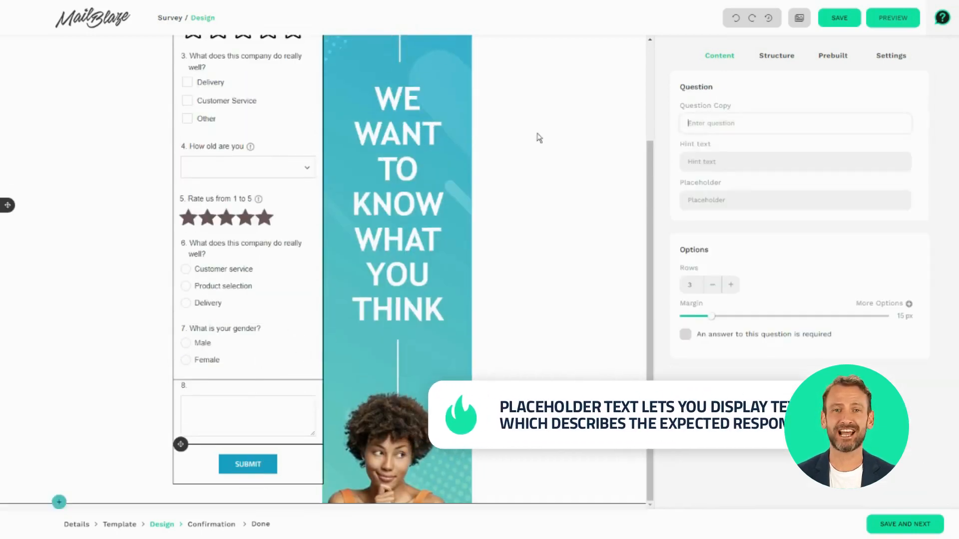
key("alt+Tab")
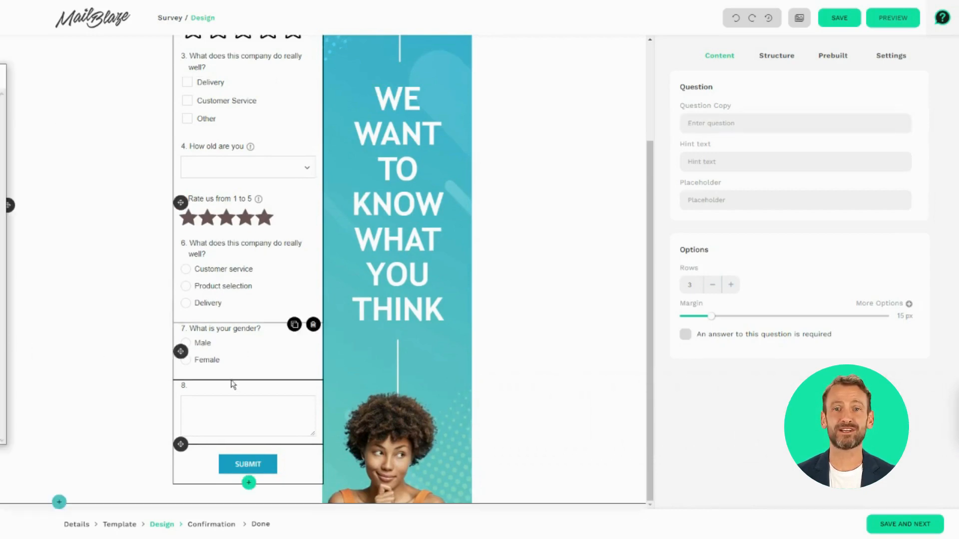
left_click(760, 123)
type("Do you have any other comments, questions, or concerns?")
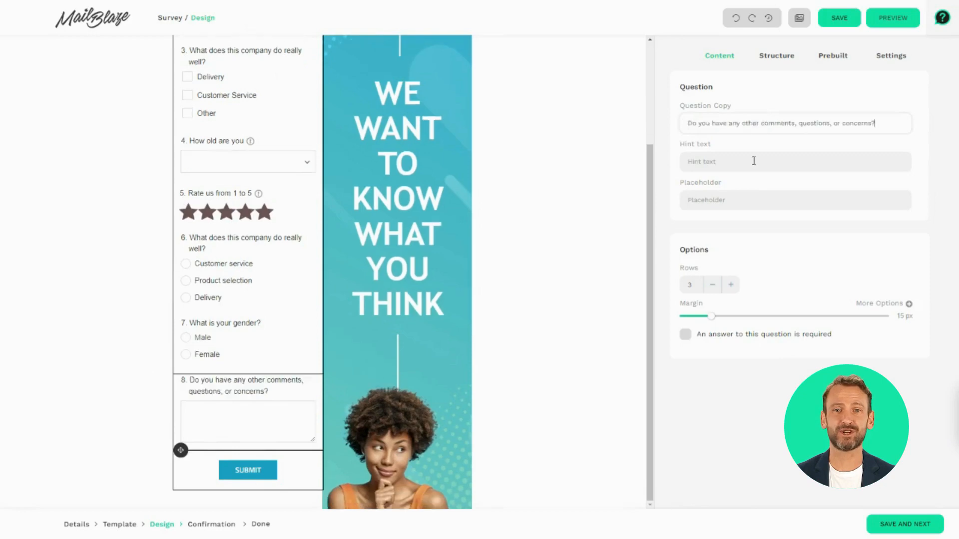
Step: Try a height of 6 rows for the comments textbox and set it back to 3 rows
left_click(730, 285)
left_click(730, 285)
left_click(730, 284)
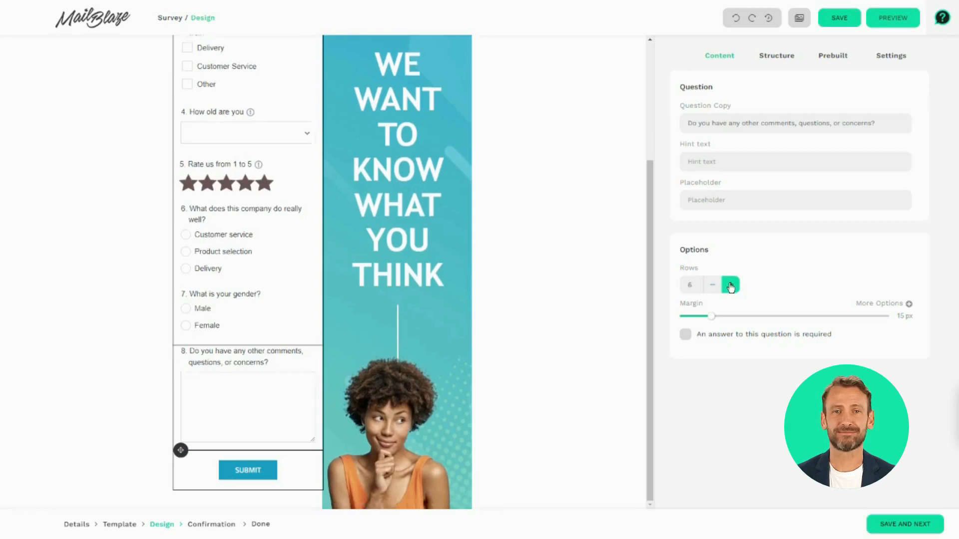
left_click(712, 285)
left_click(712, 284)
left_click(712, 284)
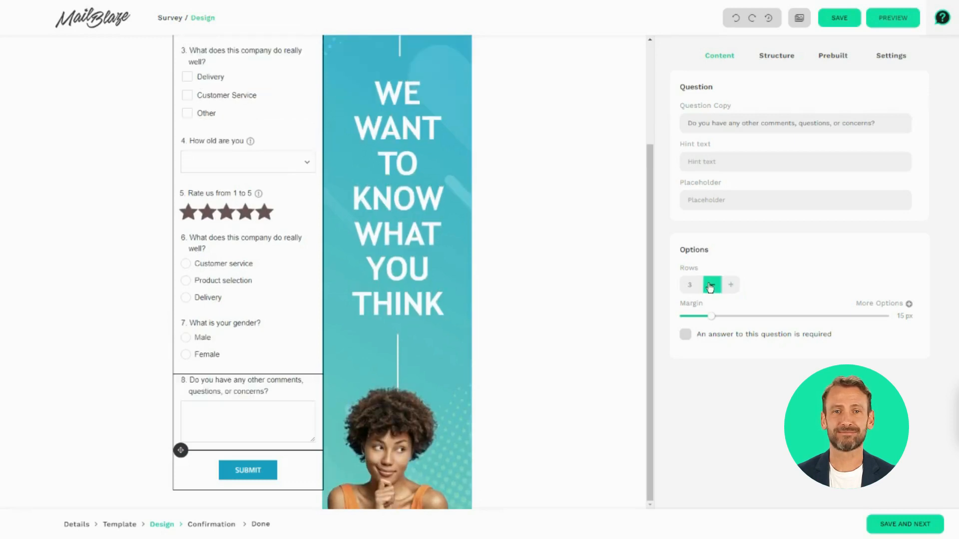
Step: Add a date/time question above the comments textbox with the text "What date are you available to attend the event?"
left_click(725, 60)
left_click_drag(705, 319, 284, 390)
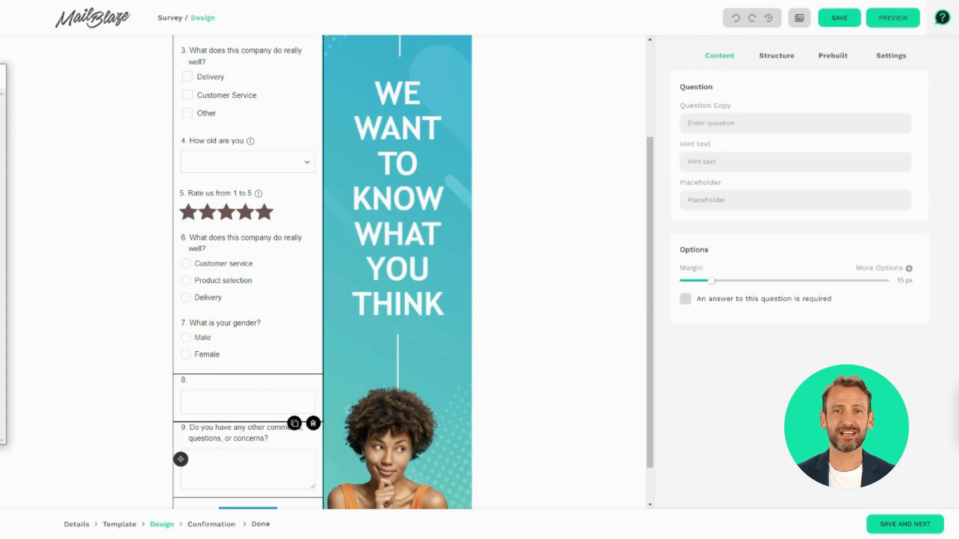
left_click(724, 123)
type("What date are you available to attend the event?")
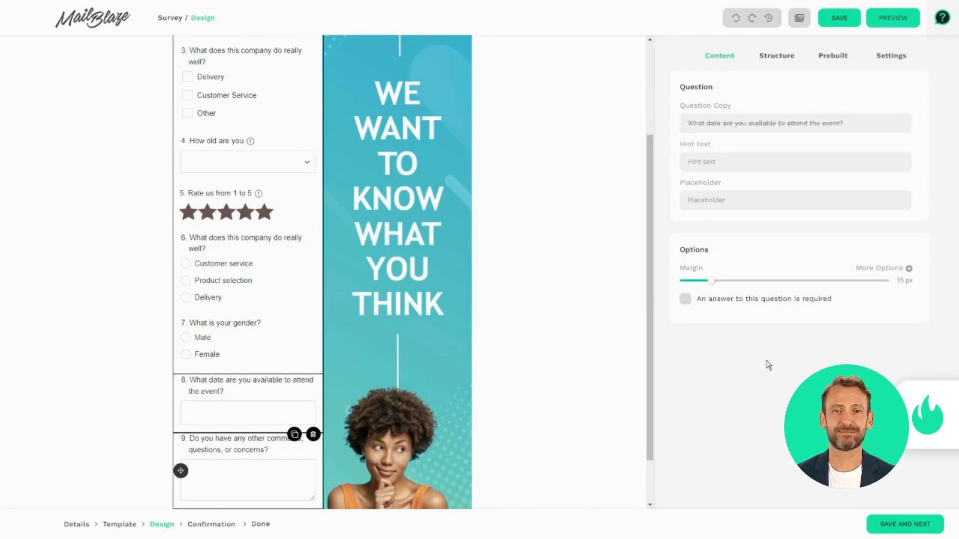
Step: Preview the survey, test the event date question with 20 March 2023 at 1:00, and return to the editor
left_click(882, 17)
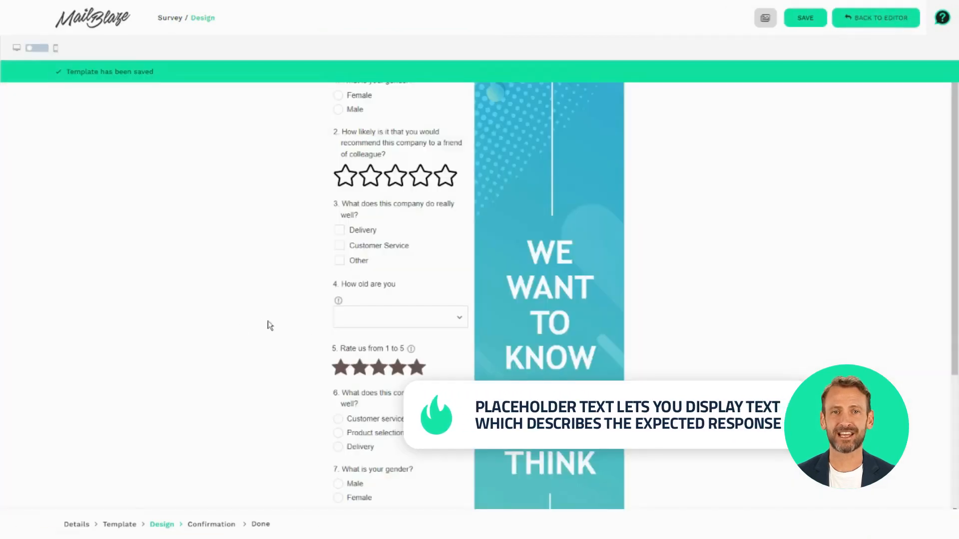
scroll(360, 325, "down", 4)
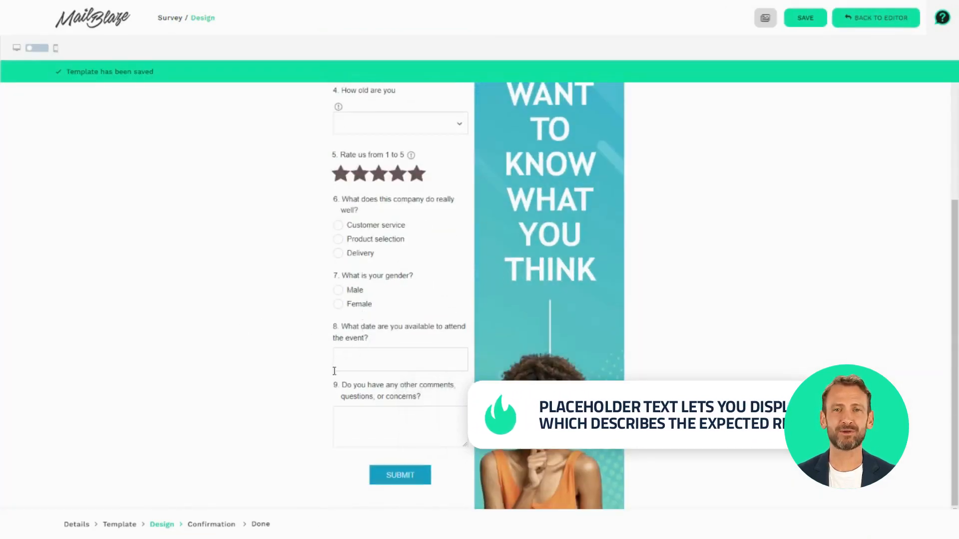
left_click(351, 364)
left_click(356, 438)
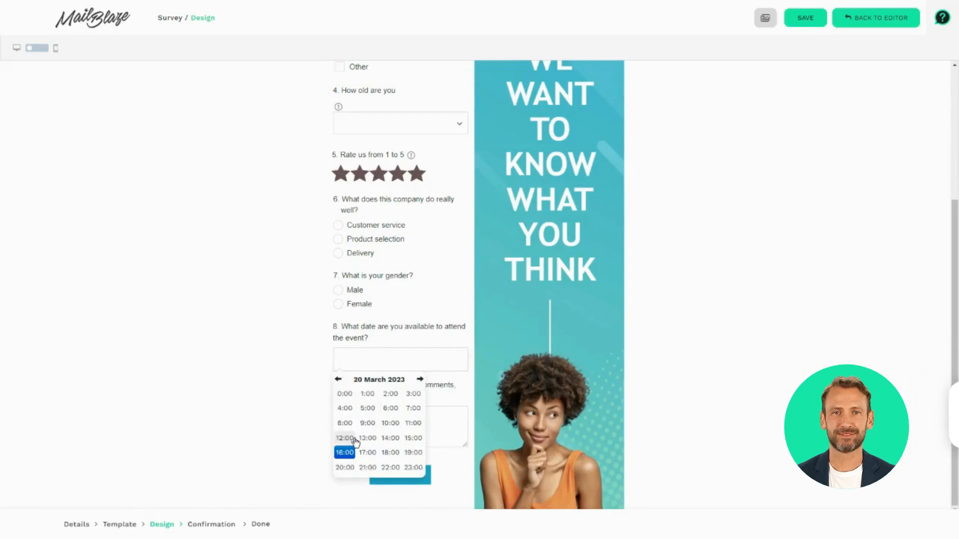
left_click(368, 393)
left_click(349, 401)
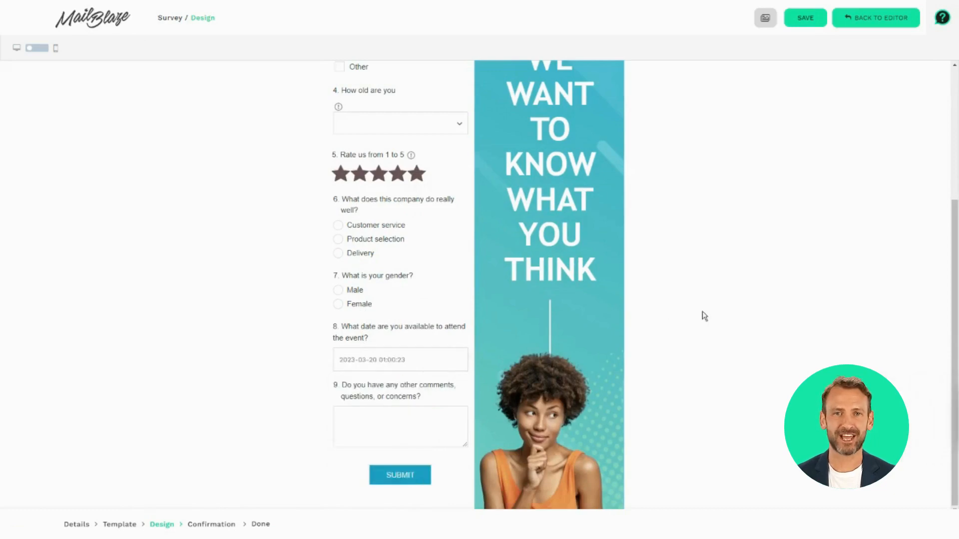
left_click(876, 18)
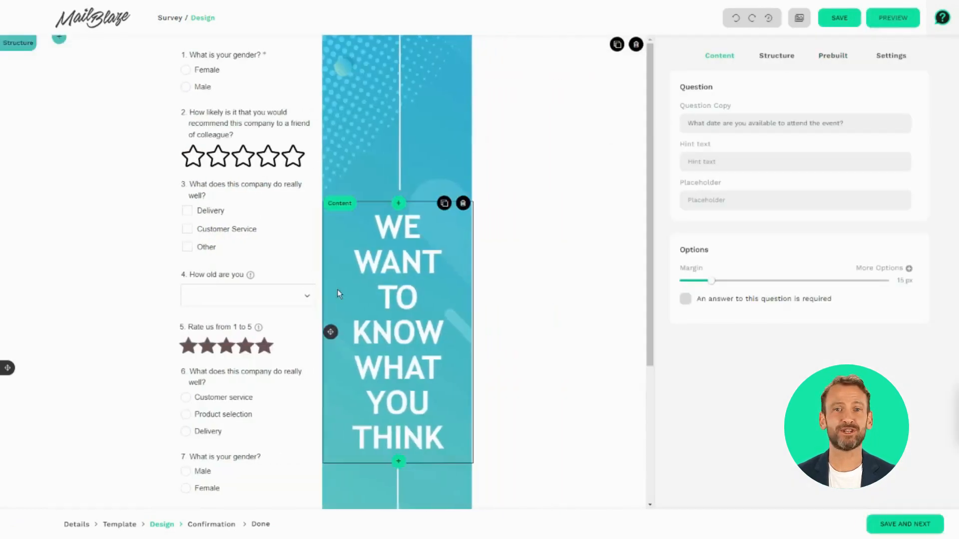
Step: Add a date question between the event availability question and the comments textbox
scroll(330, 295, "down", 3)
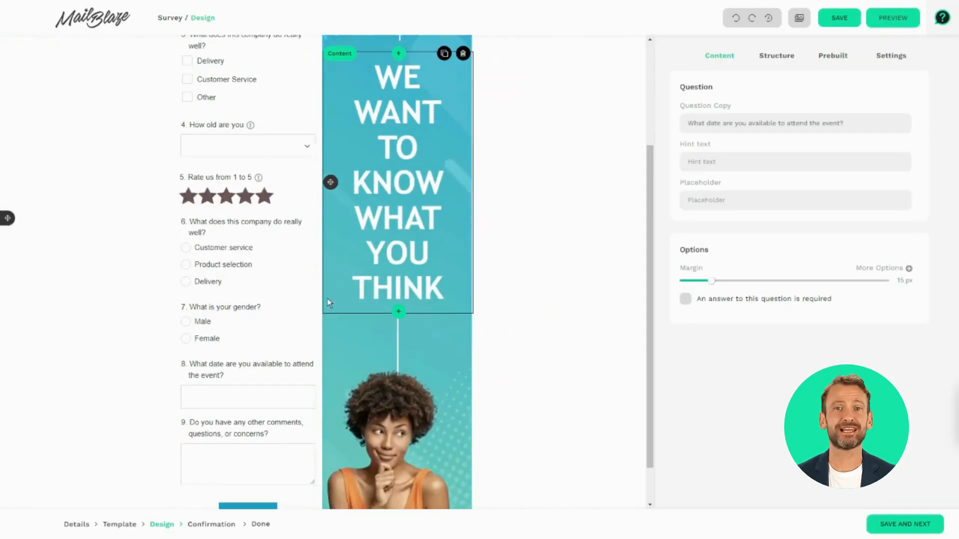
left_click(722, 58)
left_click_drag(755, 324, 260, 357)
left_click(252, 355)
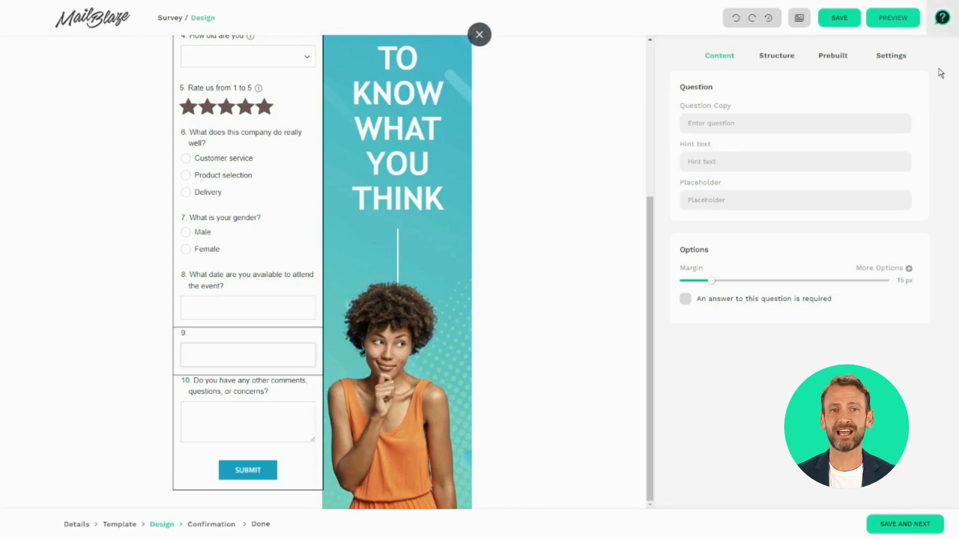
Step: Examine the question bank's Previously Used Questions, Customer Satisfaction and Events categories
left_click(721, 57)
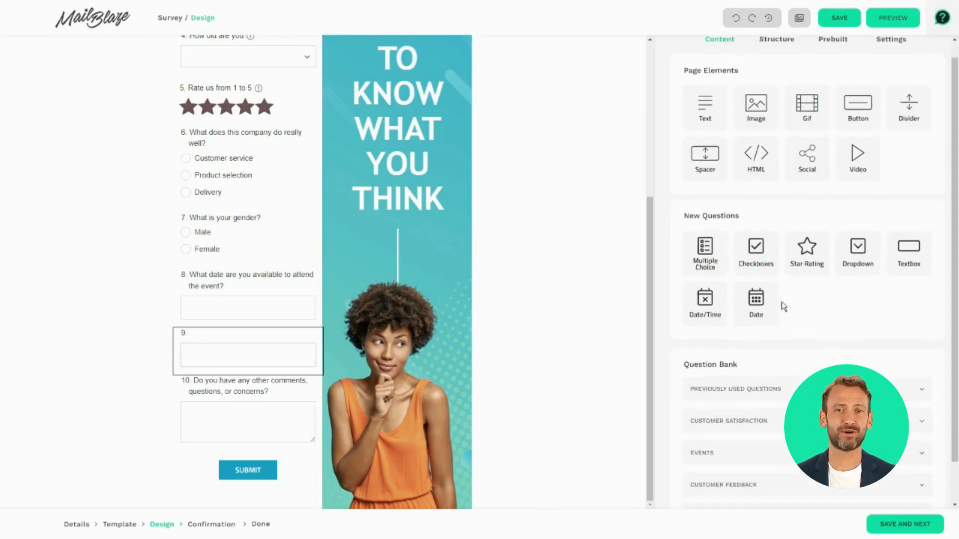
scroll(781, 303, "down", 1)
left_click_drag(765, 319, 662, 313)
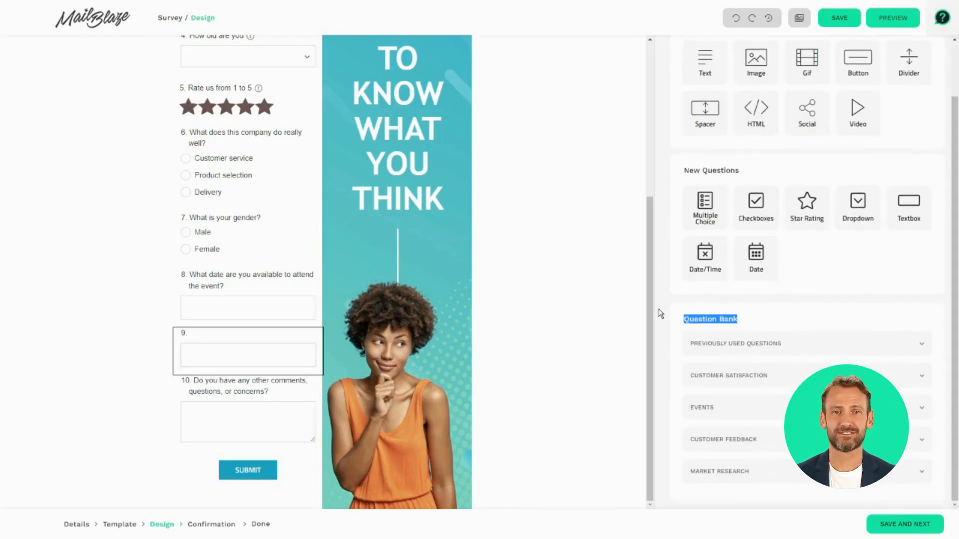
left_click(767, 343)
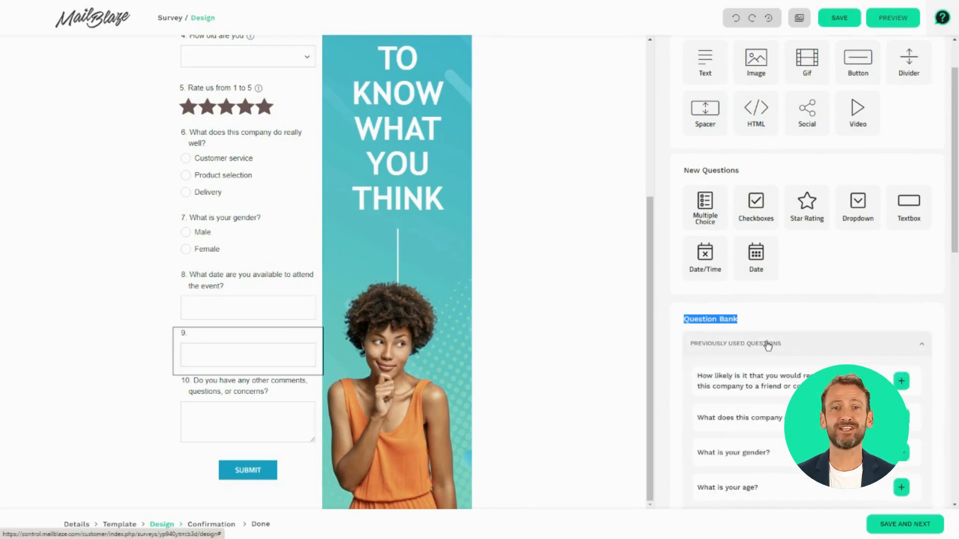
left_click(767, 343)
left_click(760, 375)
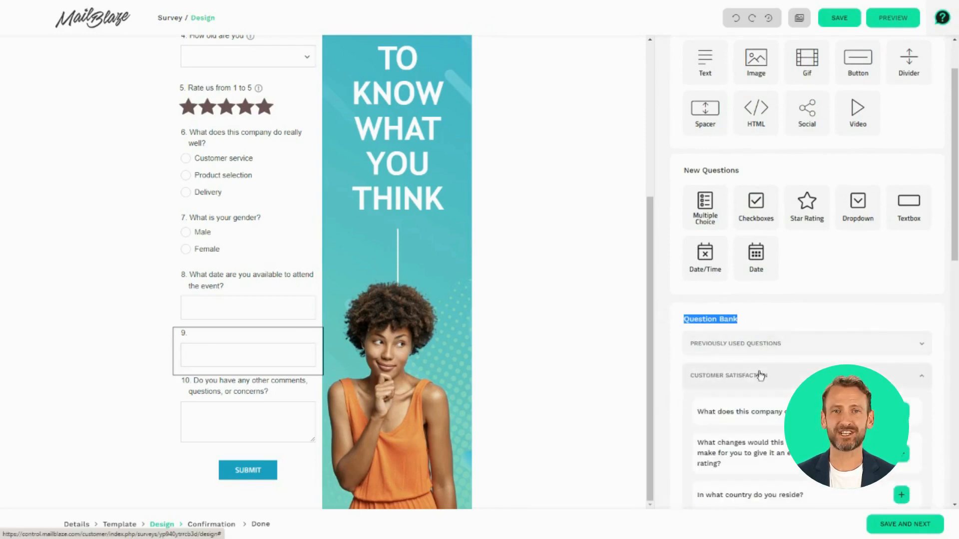
left_click(760, 375)
left_click(749, 408)
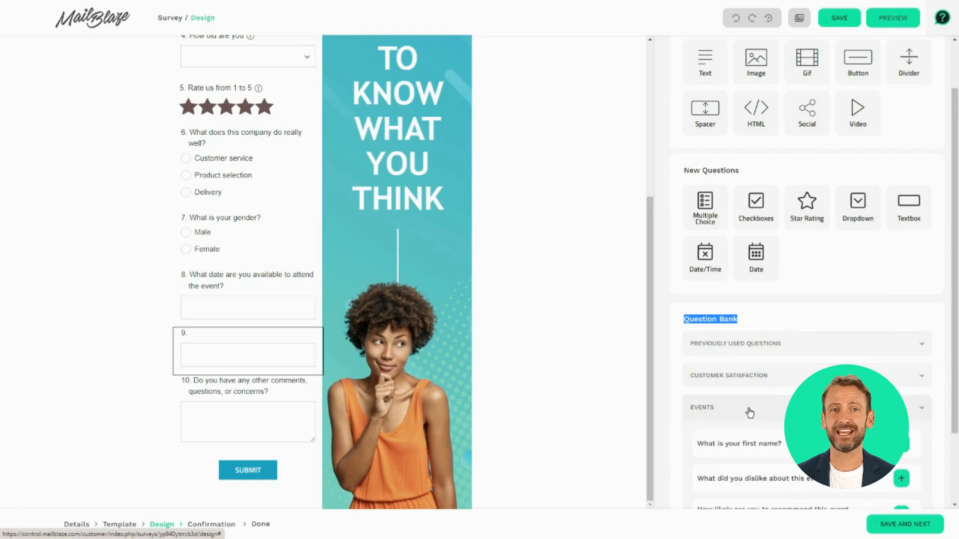
left_click(749, 410)
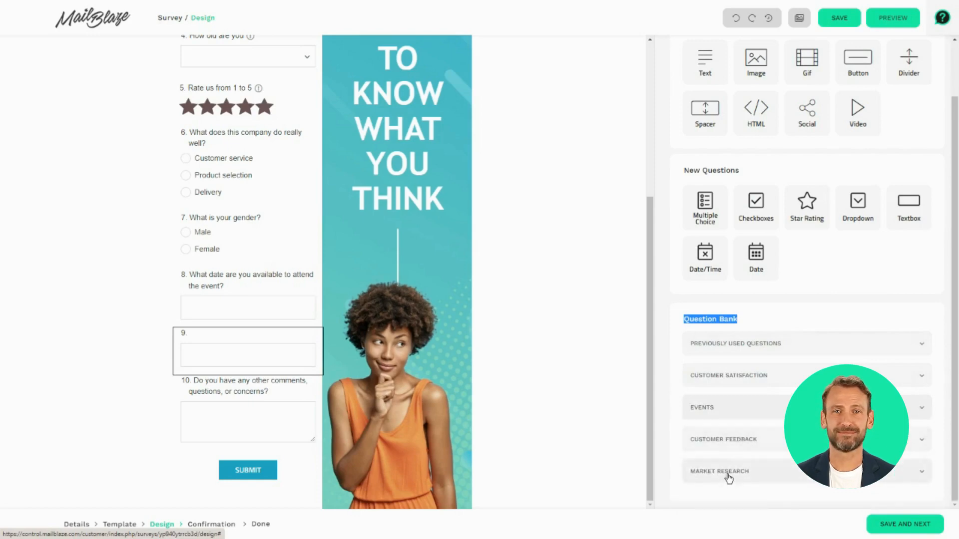
Step: Add "What does this company do really well?" from the Customer Satisfaction question bank and move it directly above the blank date question
left_click(774, 376)
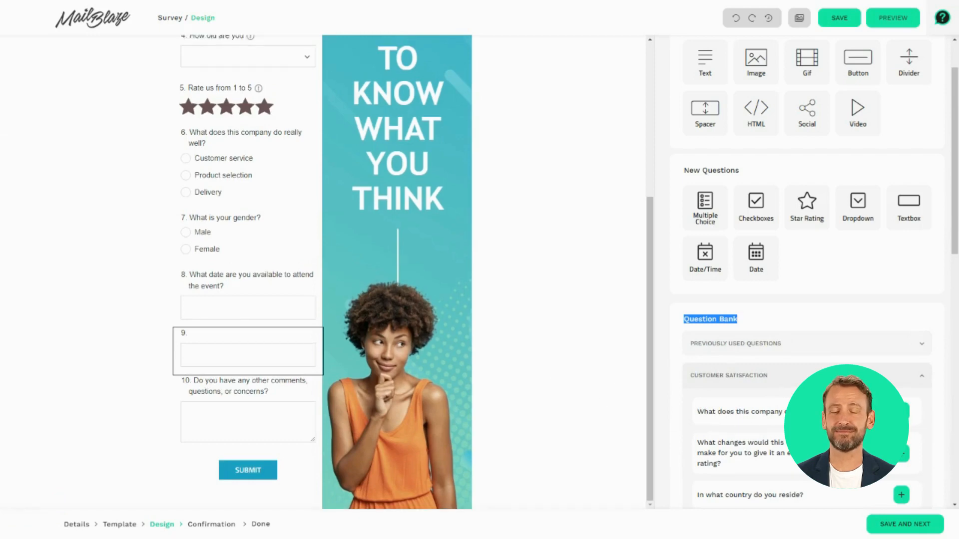
left_click(900, 412)
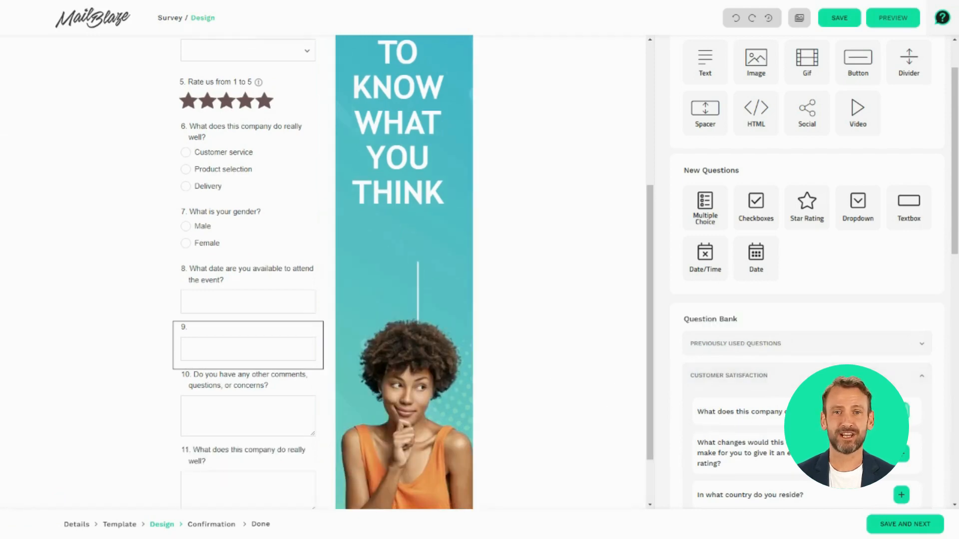
scroll(239, 379, "down", 2)
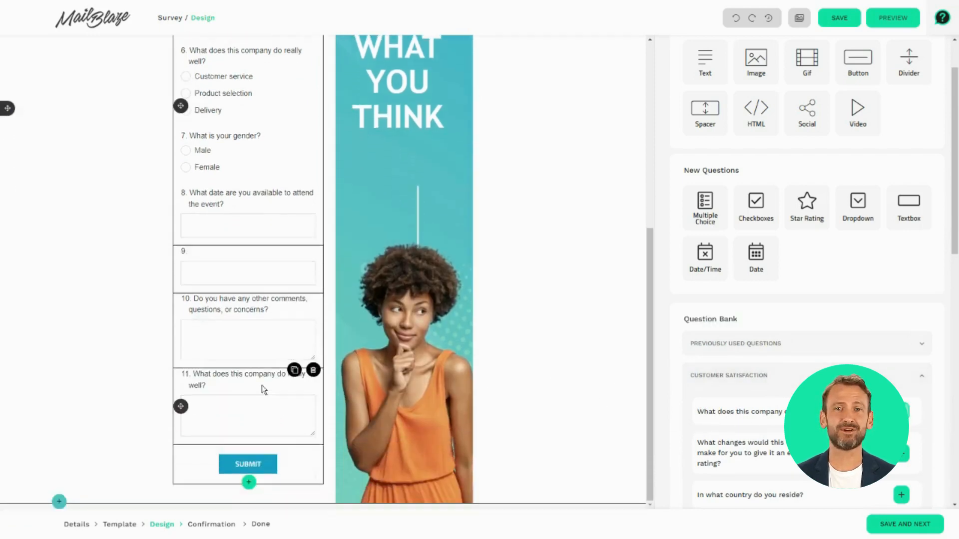
left_click(296, 387)
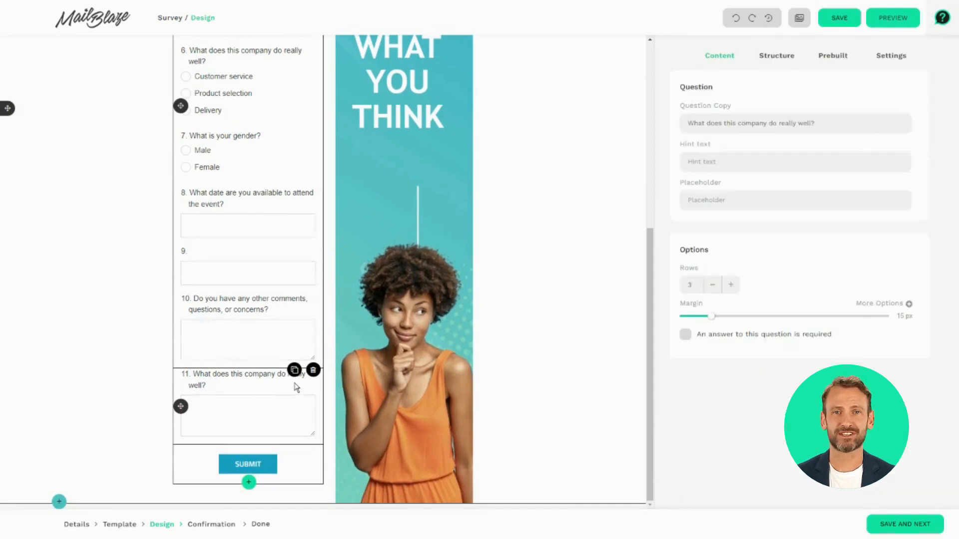
mouse_move(178, 407)
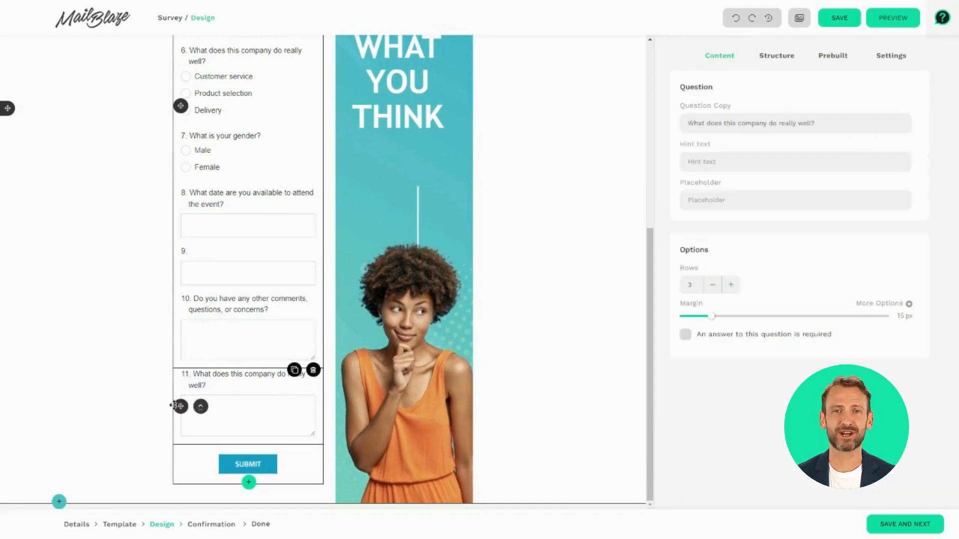
left_click_drag(181, 408, 180, 281)
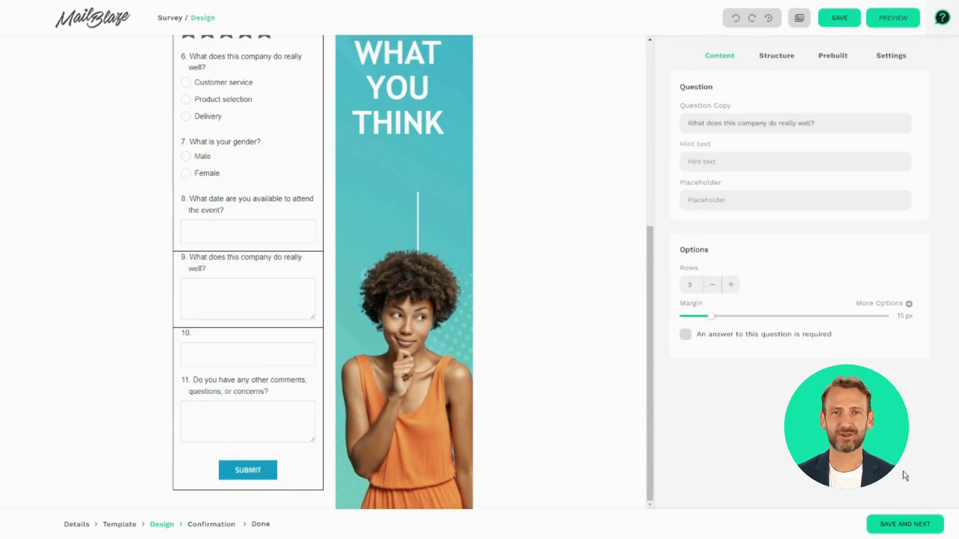
Step: Save the survey design and complete the survey after checking its published URL
left_click(903, 523)
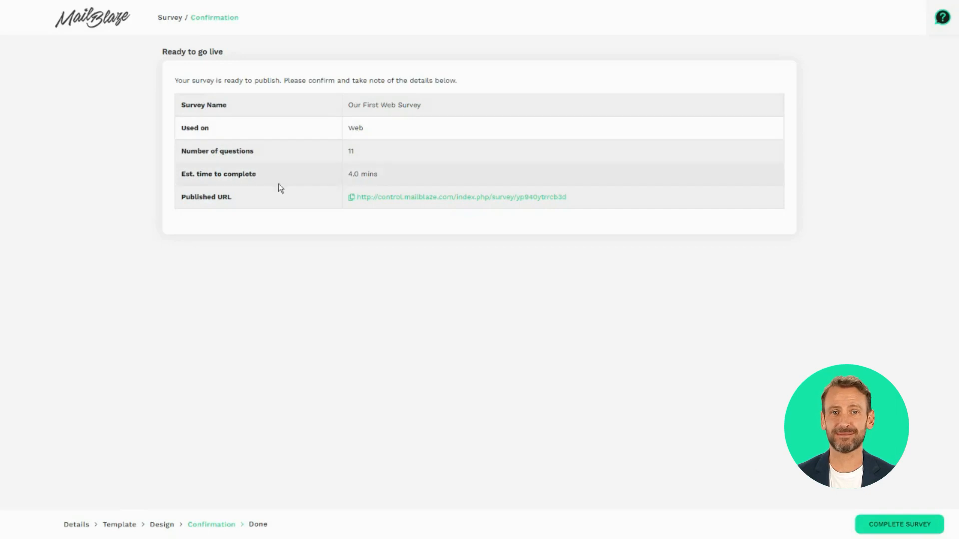
left_click_drag(550, 202, 354, 206)
left_click(462, 347)
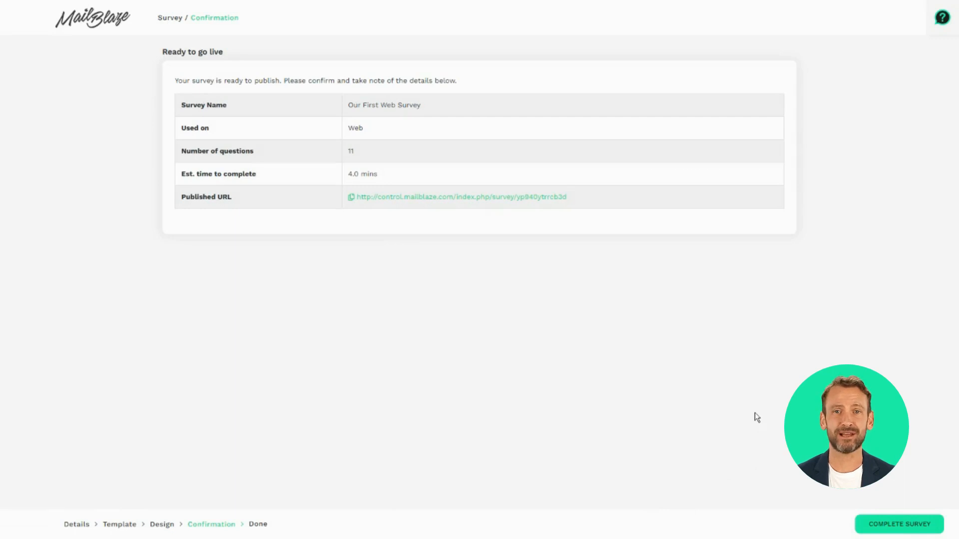
left_click(890, 530)
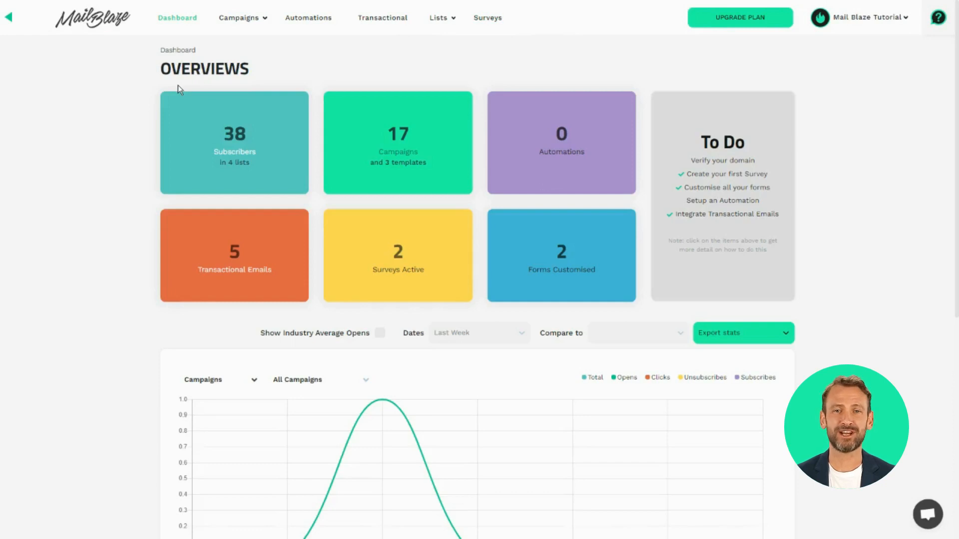
Step: Open the draft Survey Campaign from the full campaign list and go to its email design
left_click(249, 20)
left_click(236, 54)
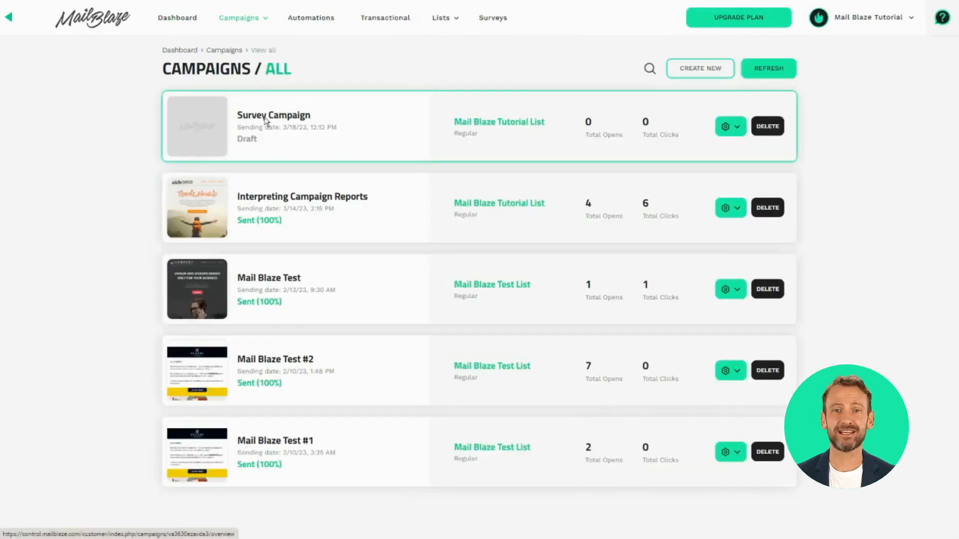
left_click(266, 122)
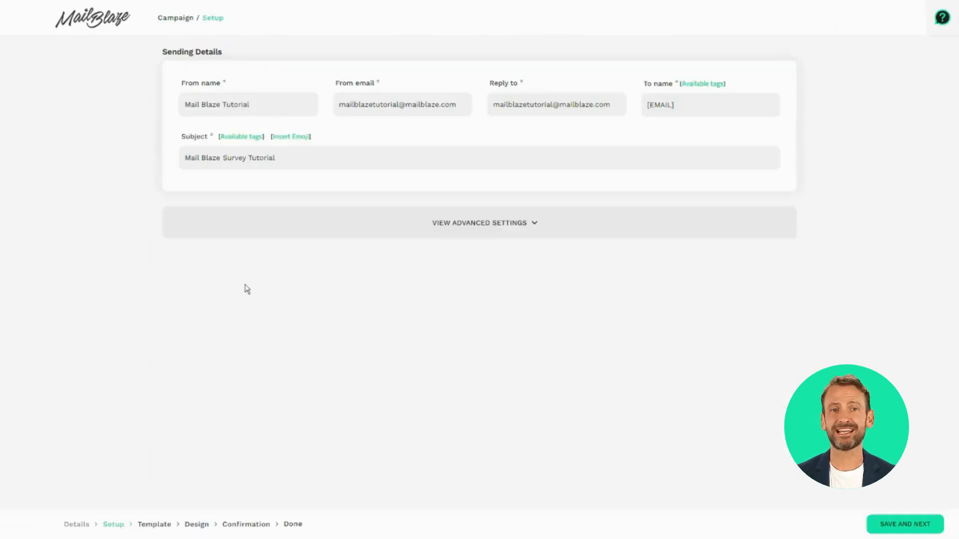
left_click(200, 528)
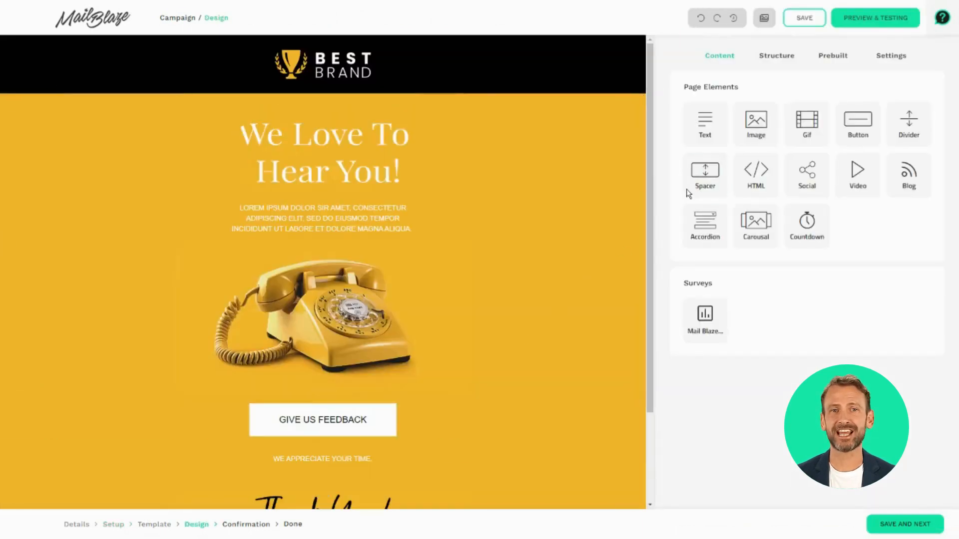
Step: Add a text block directly above the GIVE US FEEDBACK button and clear its placeholder text
left_click_drag(704, 130, 374, 391)
left_click(359, 403)
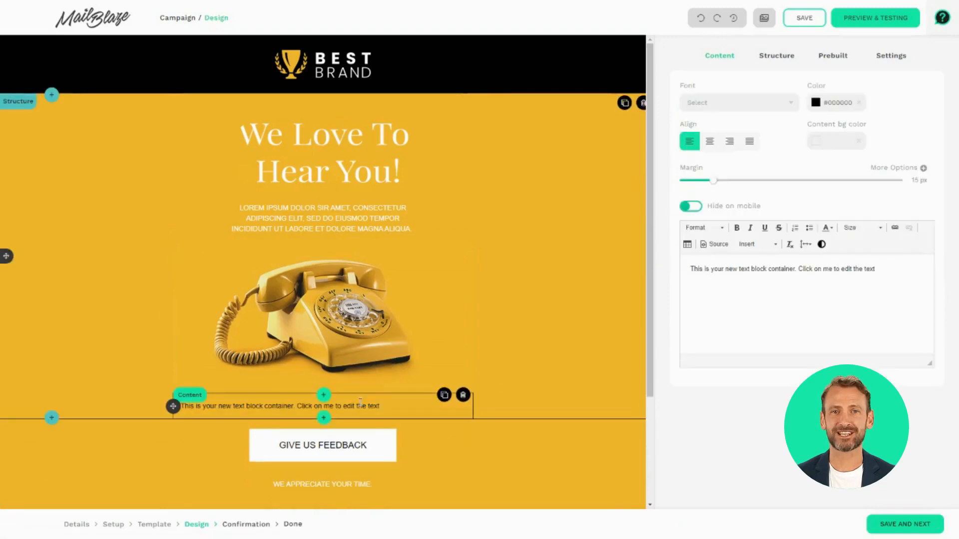
left_click_drag(896, 285, 654, 270)
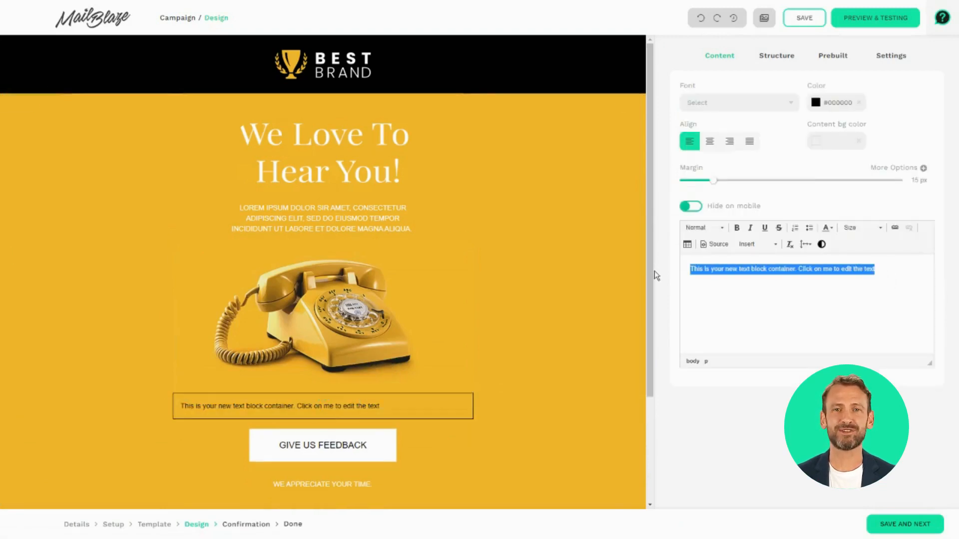
key("BackSpace")
Step: Insert the survey link for Our First Web Survey into the empty text block and centre it
left_click(763, 249)
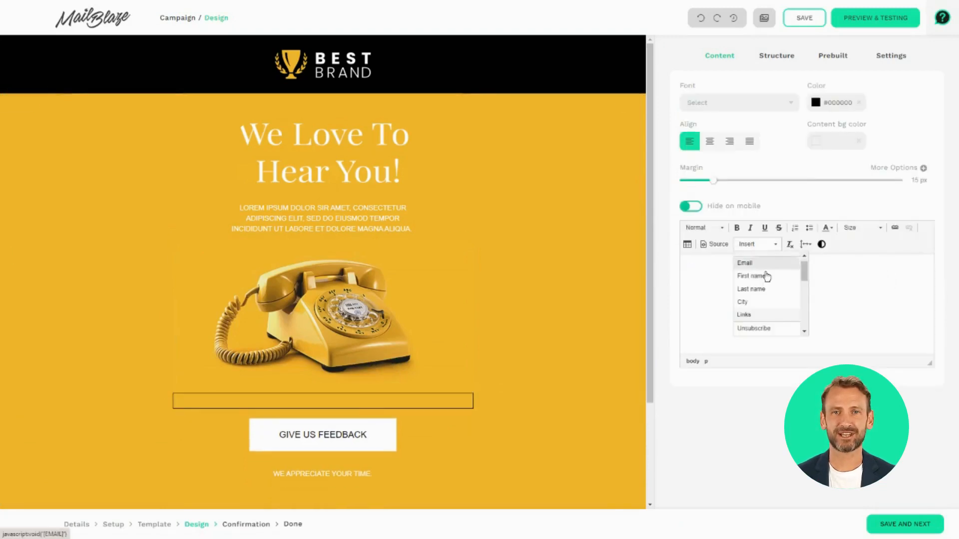
scroll(769, 310, "down", 5)
scroll(773, 327, "down", 1)
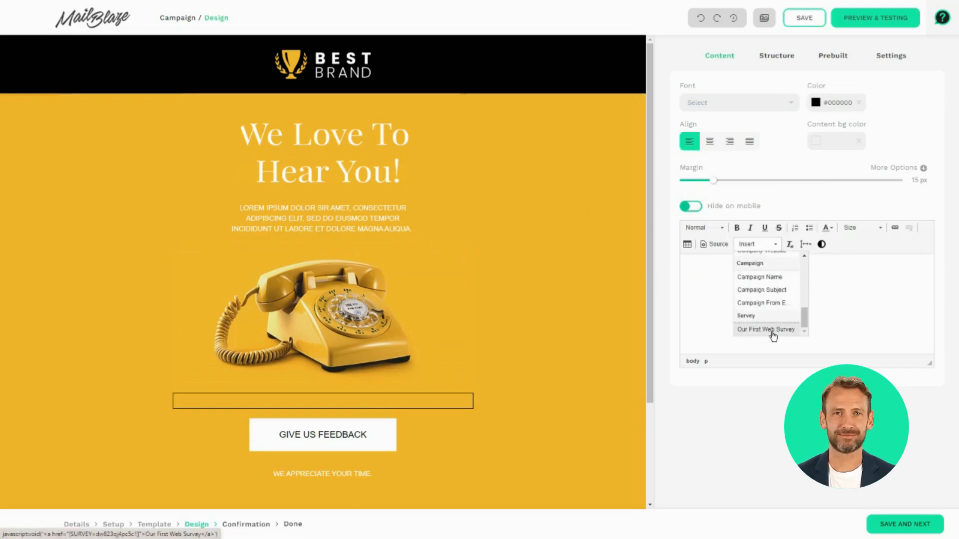
left_click(773, 331)
left_click_drag(767, 274, 694, 264)
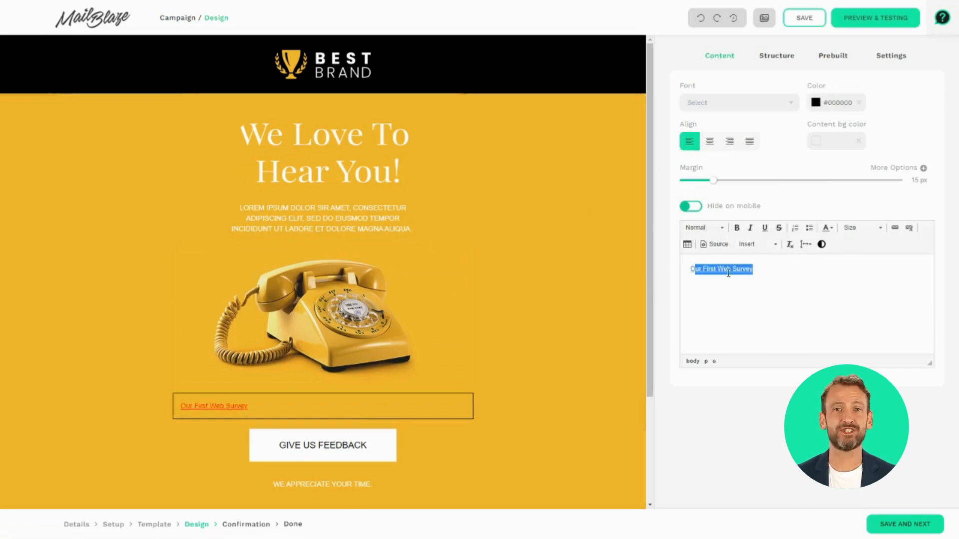
left_click_drag(770, 269, 685, 269)
left_click(709, 141)
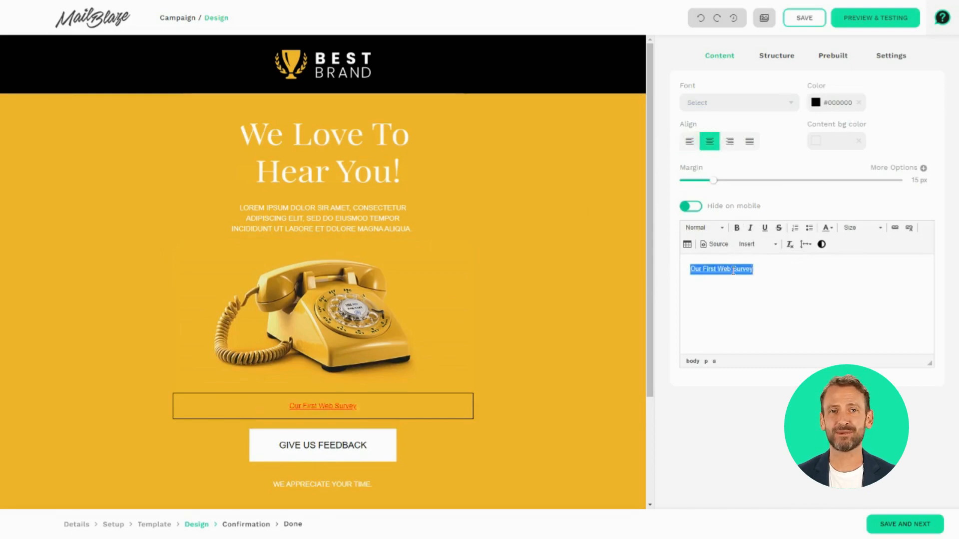
Step: Change the survey link's display text to "Comple the survey here" and remove its underline styling
double_click(696, 270)
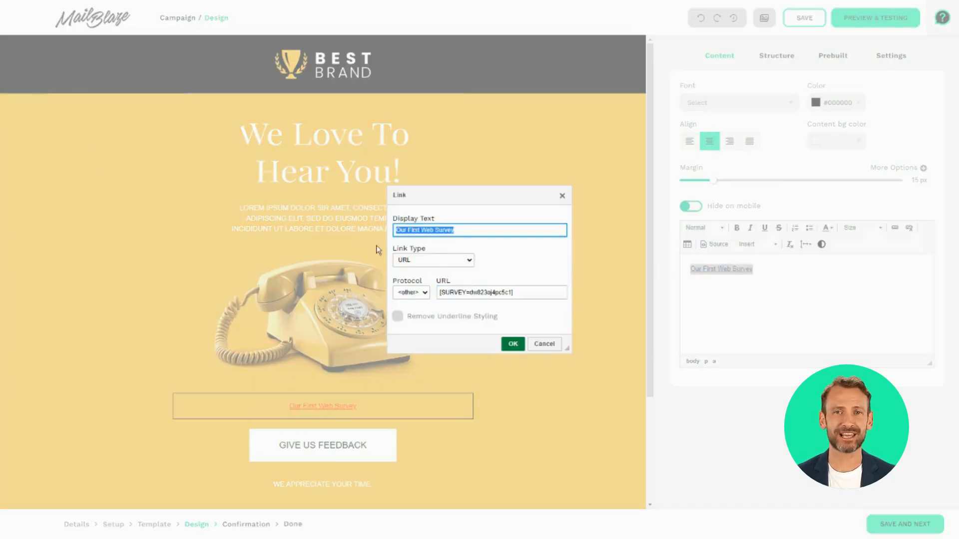
type("Com")
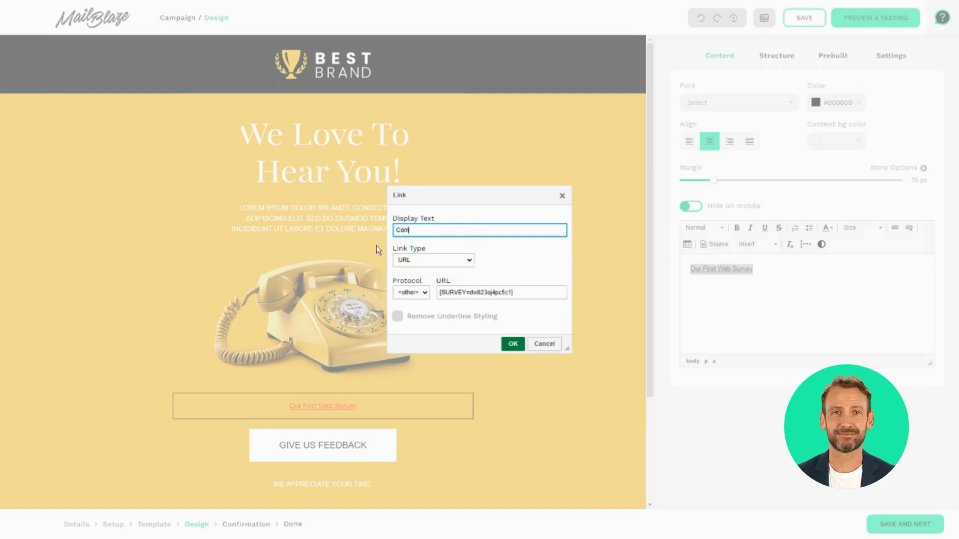
type("ple the survey")
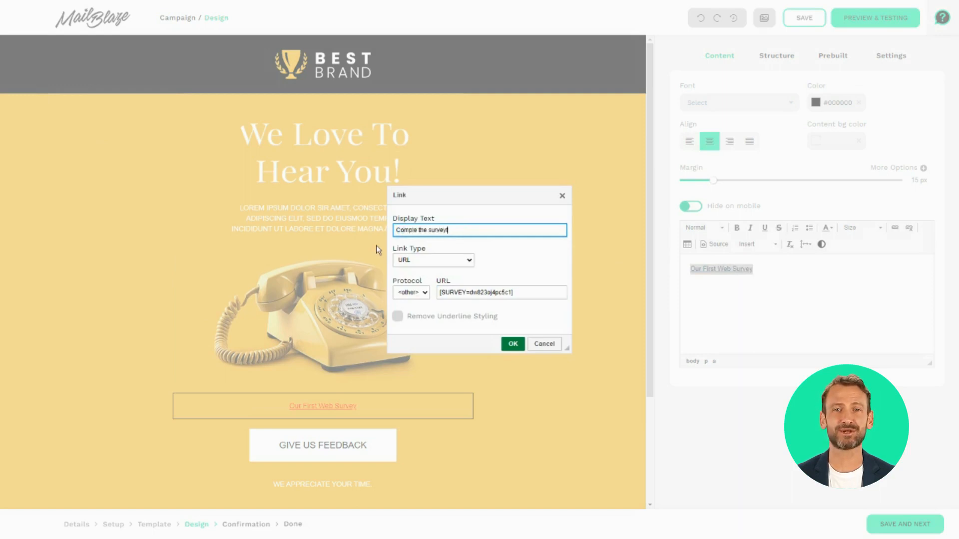
type(" her")
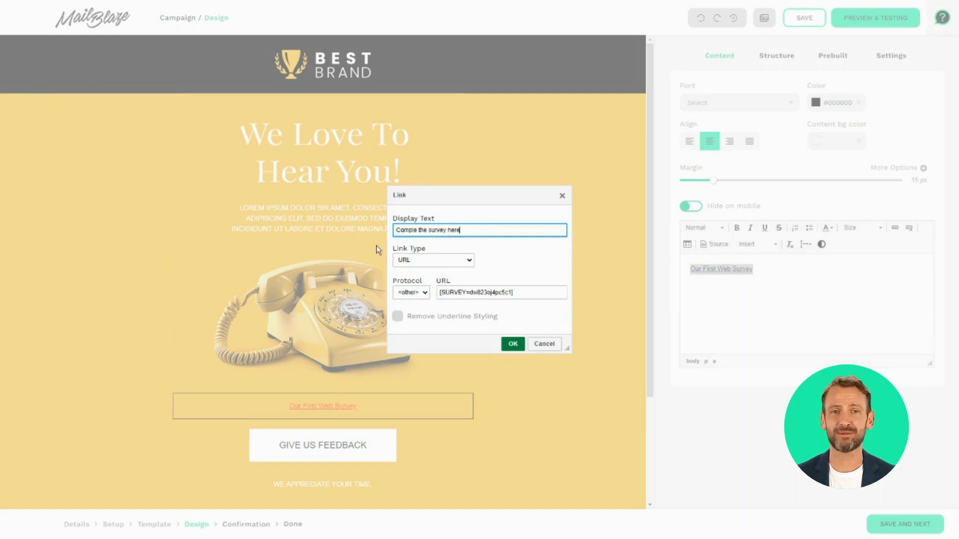
type("e")
left_click(398, 318)
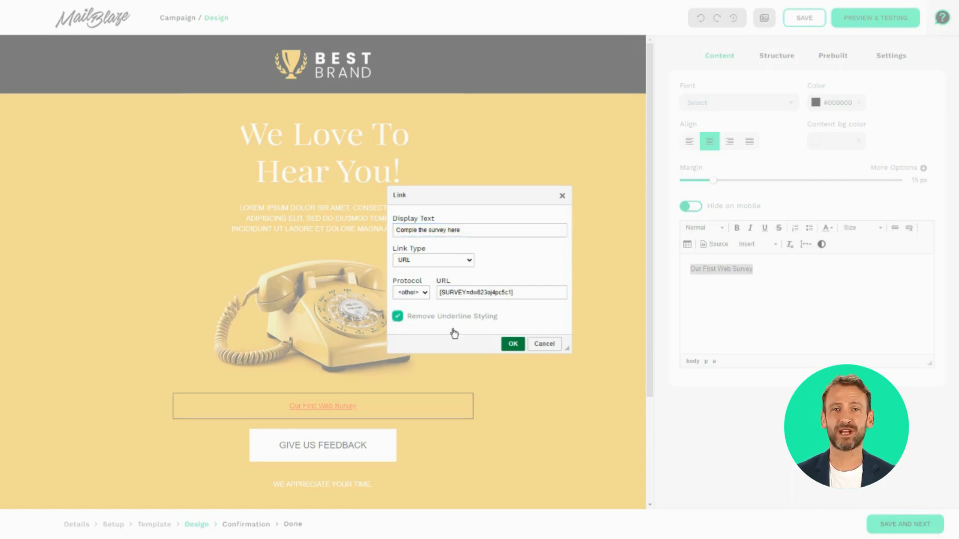
left_click(513, 343)
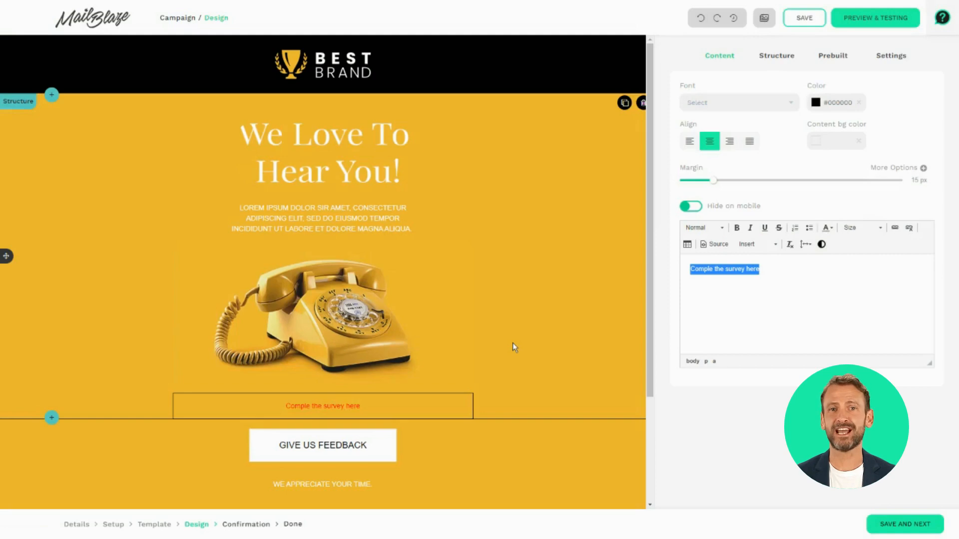
left_click(429, 454)
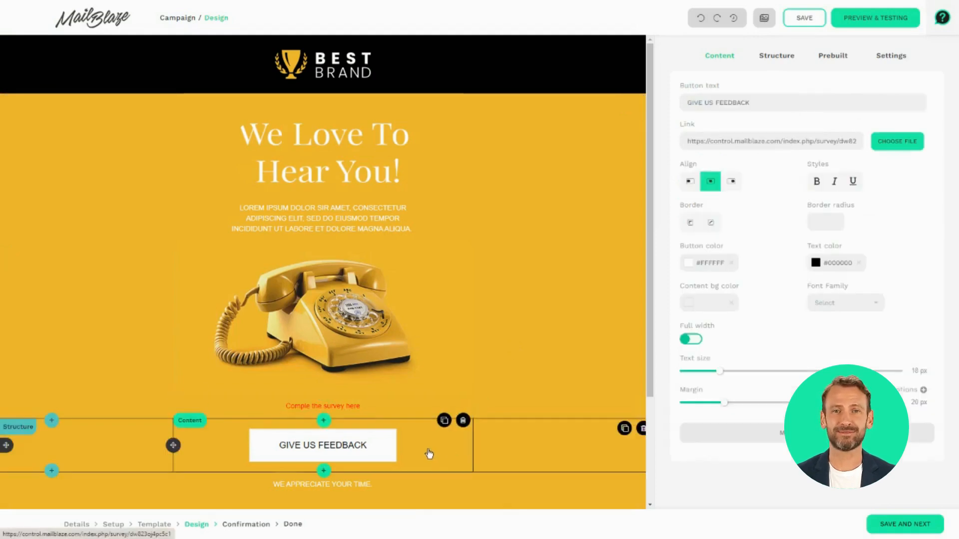
triple_click(740, 142)
type("https://control.mailblaze.com/index.php/survey/dw823oj4pc5c")
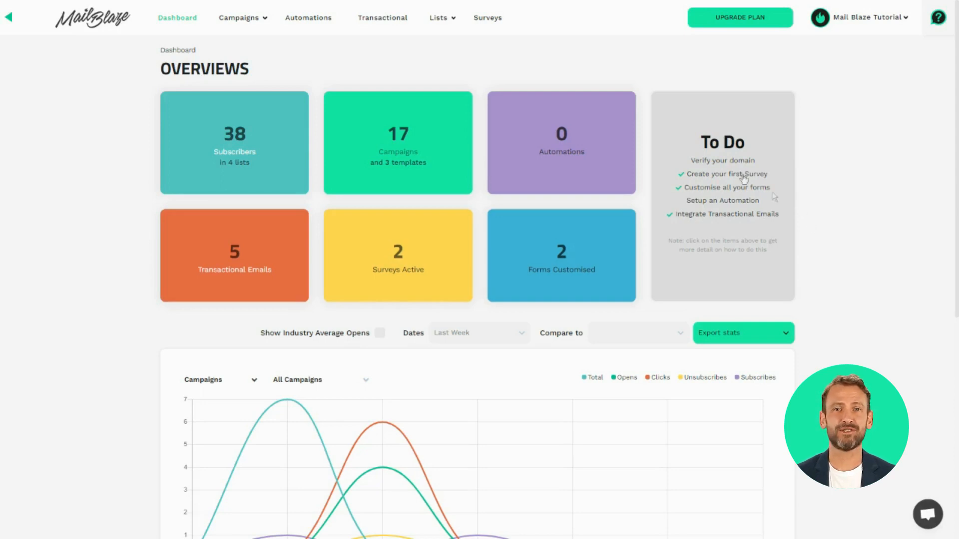
Step: Start a new survey and set where it is used to Email
left_click(495, 20)
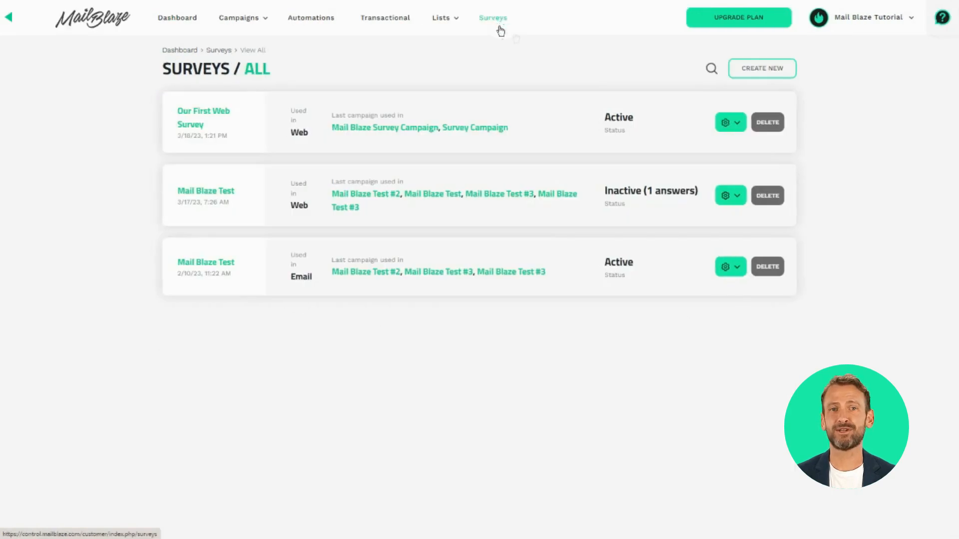
left_click(754, 70)
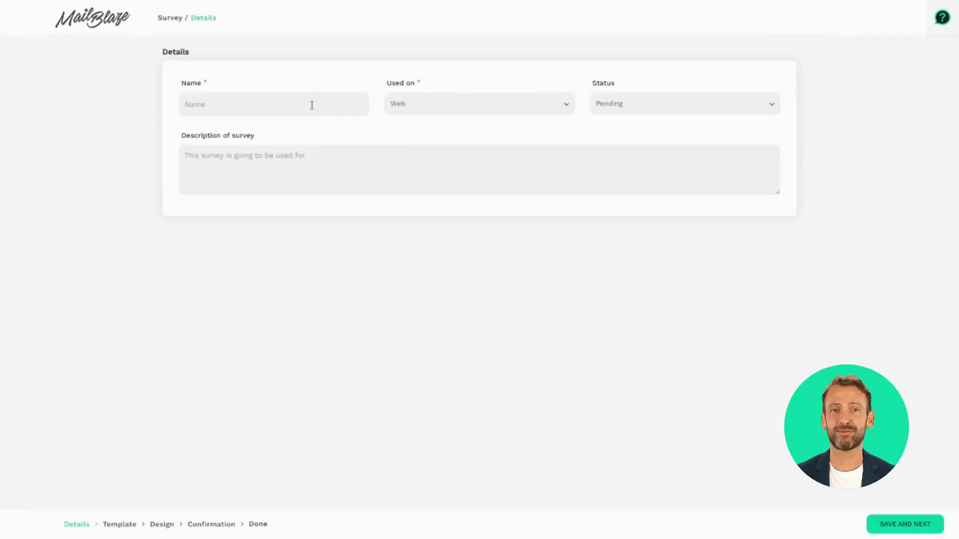
left_click(417, 108)
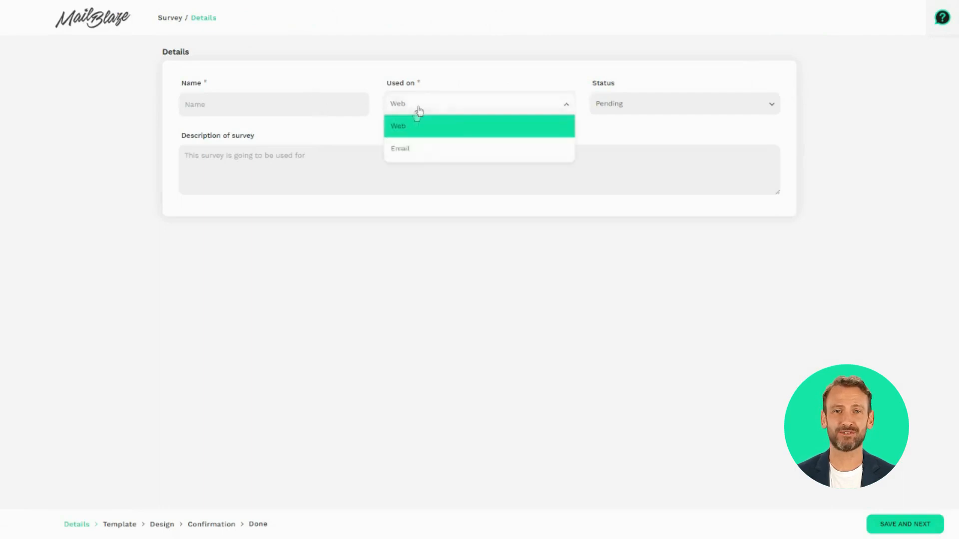
left_click(401, 149)
Step: Name the survey "In-email Survey" with the status Pending, and save its details without a description
left_click(307, 106)
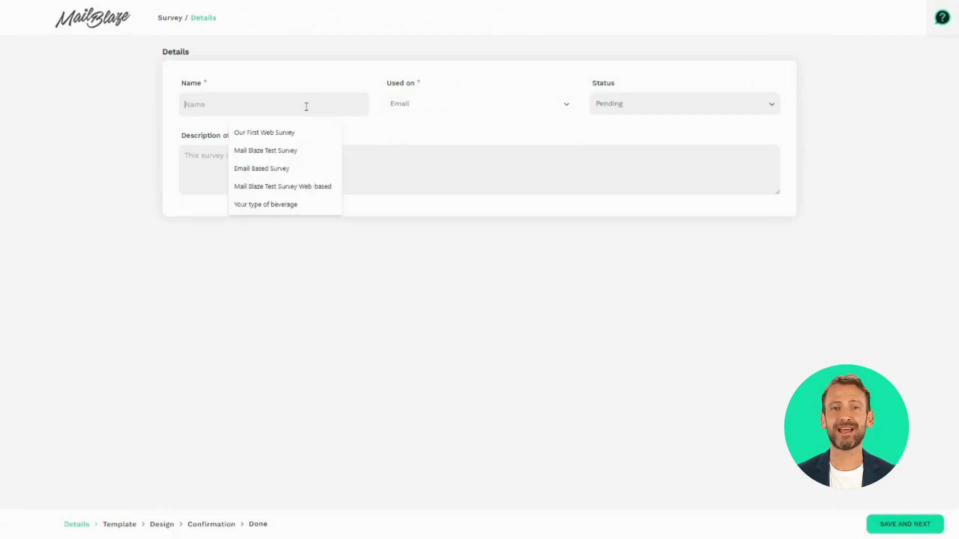
type("C")
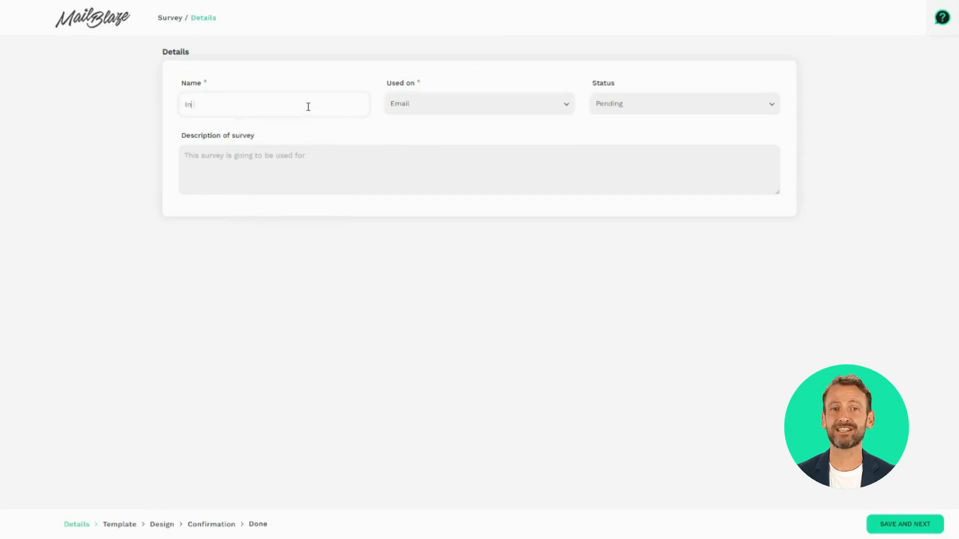
type("n-e")
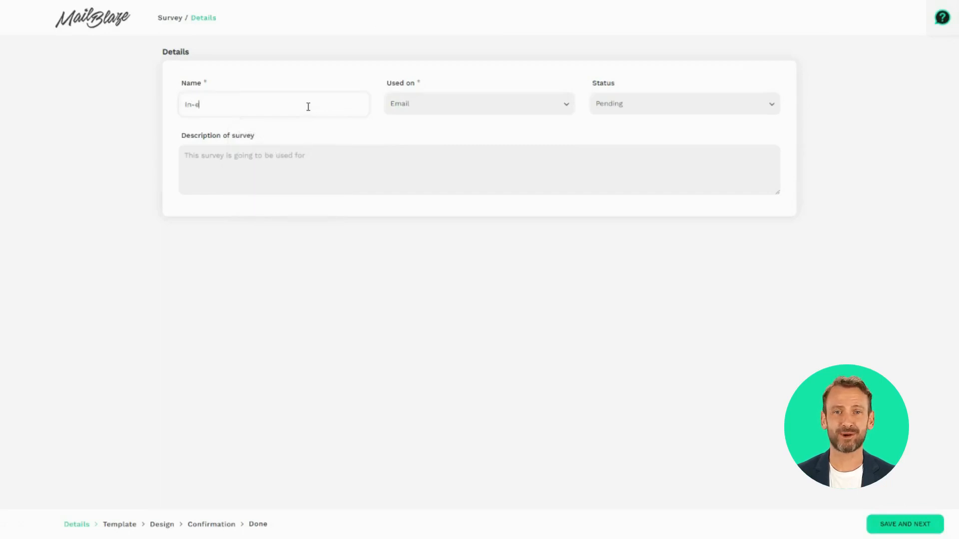
type("maio")
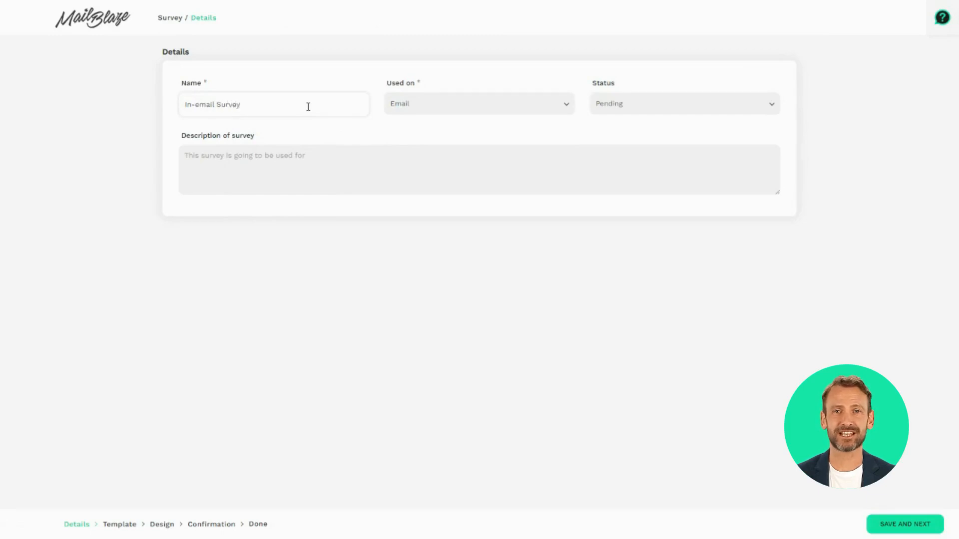
left_click(594, 106)
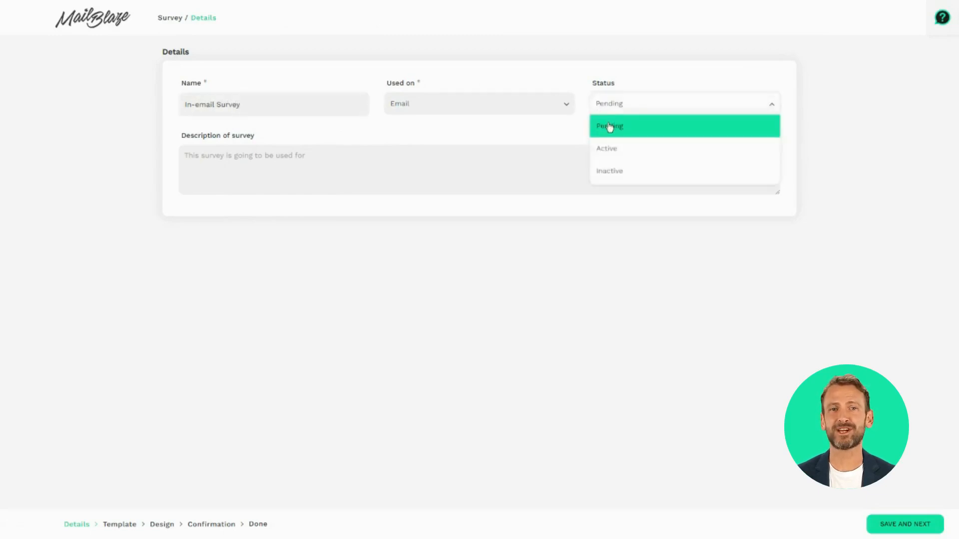
left_click(610, 127)
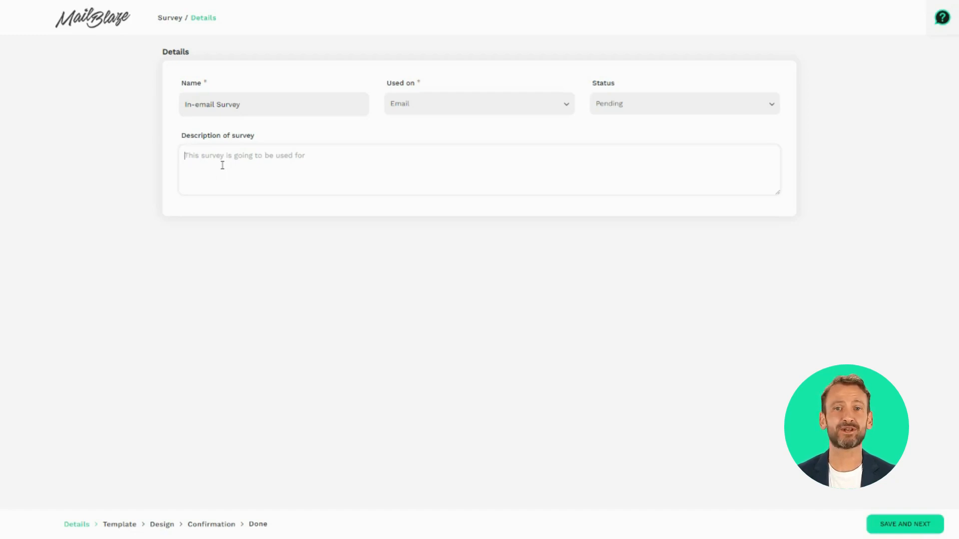
left_click(903, 524)
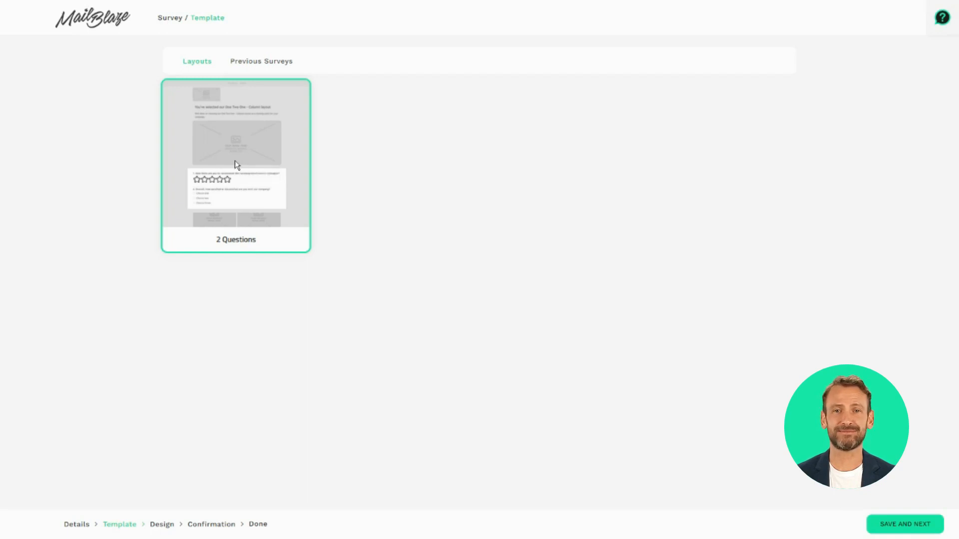
Step: Build the survey from the 2 Questions layout without its multiple-choice satisfaction question, and publish it
left_click(235, 161)
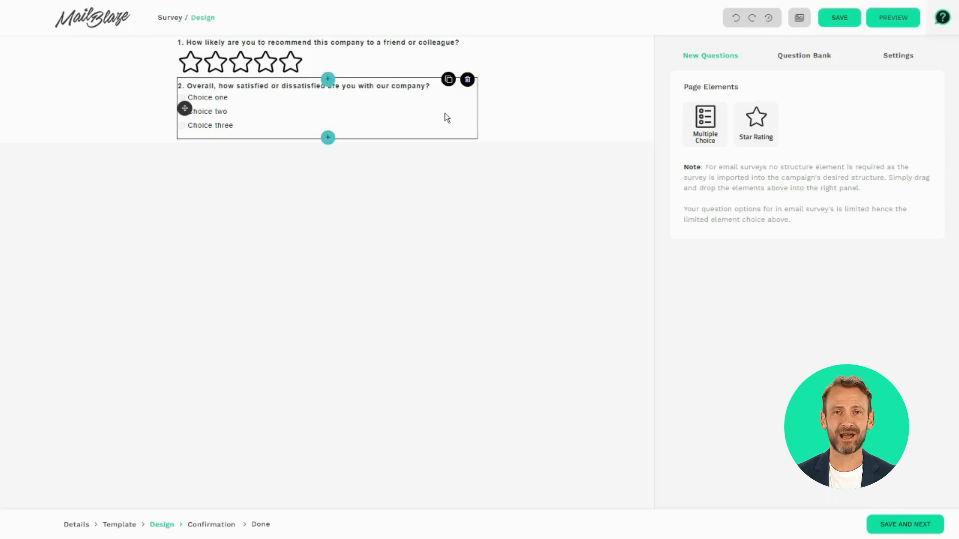
left_click(467, 81)
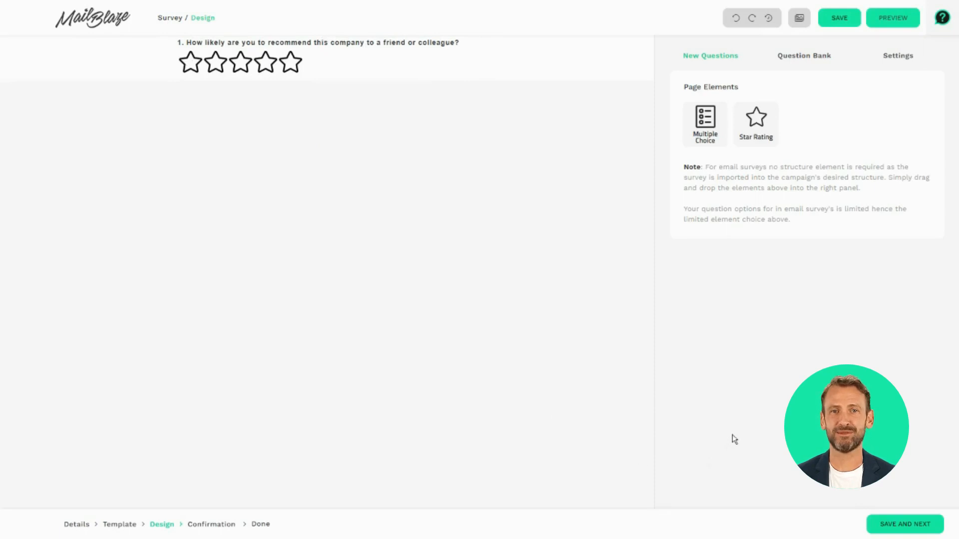
left_click(906, 524)
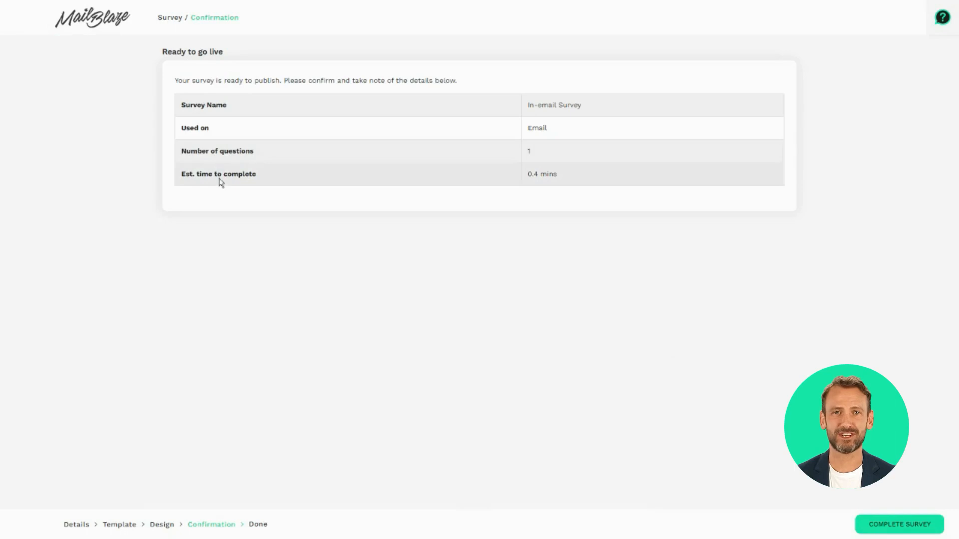
left_click(877, 530)
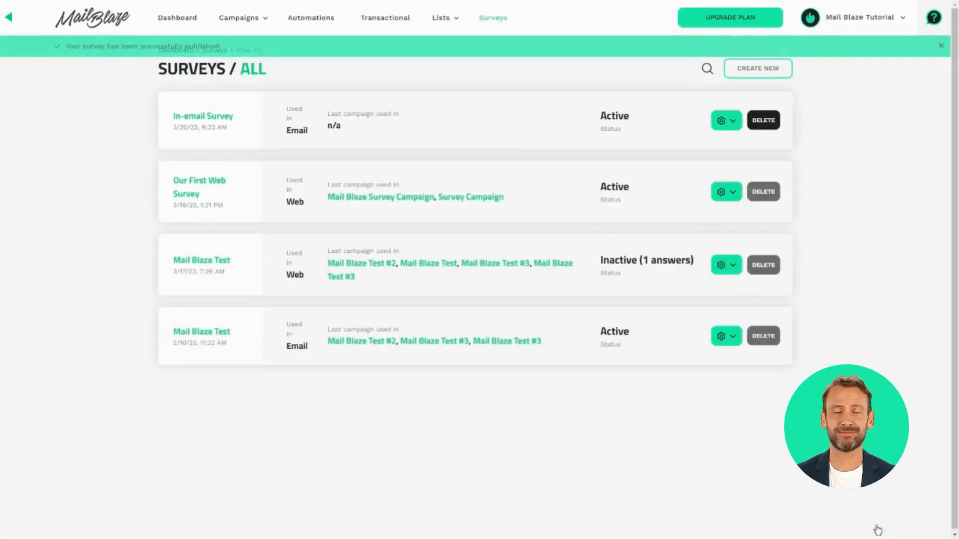
Step: Open the In-email Survey's thank-you page design, colour its "Thank you for participating" heading purple (#9013FE), and preview the page
left_click(728, 121)
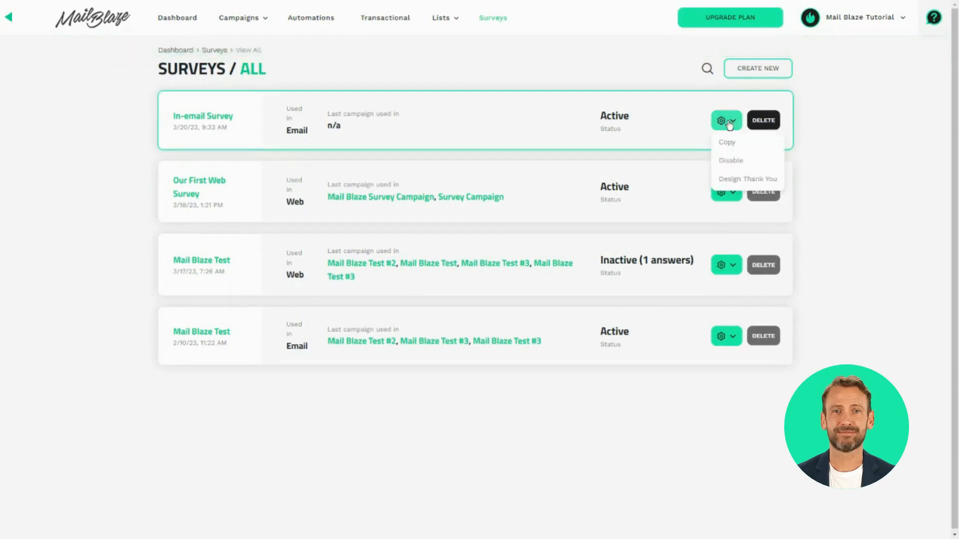
left_click(730, 180)
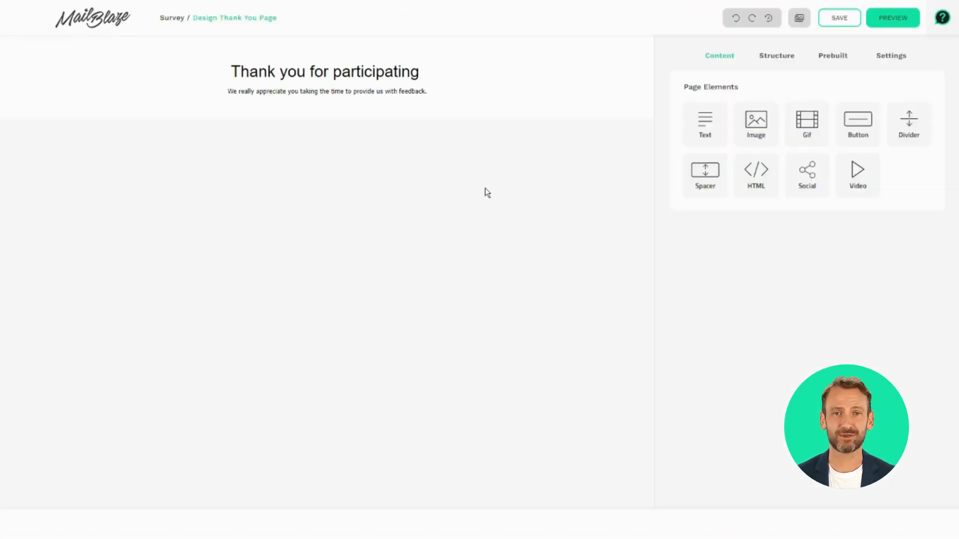
left_click(392, 74)
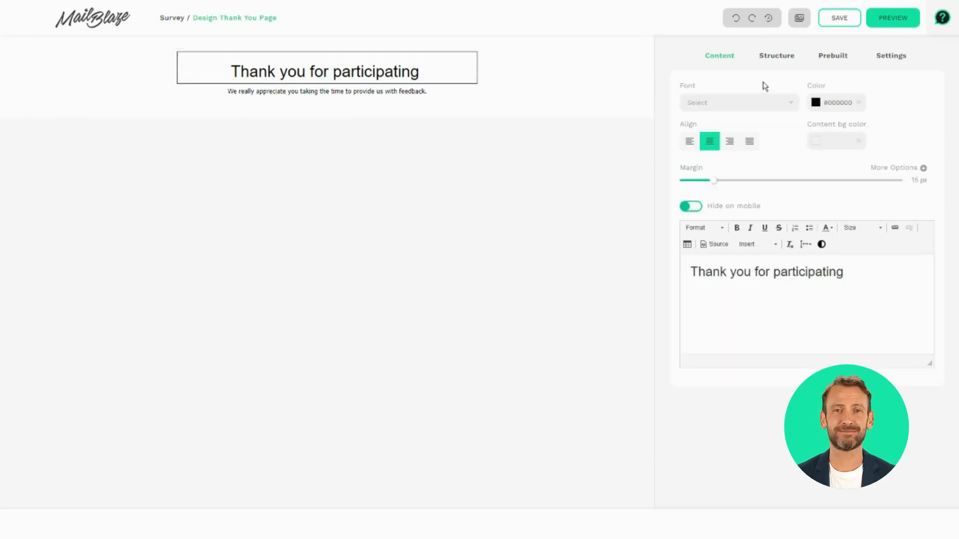
left_click(815, 103)
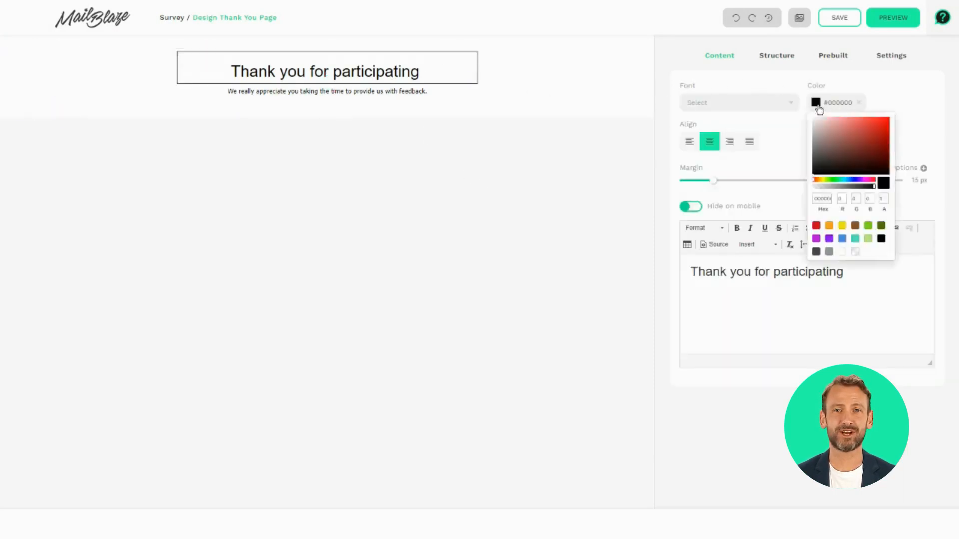
left_click(829, 239)
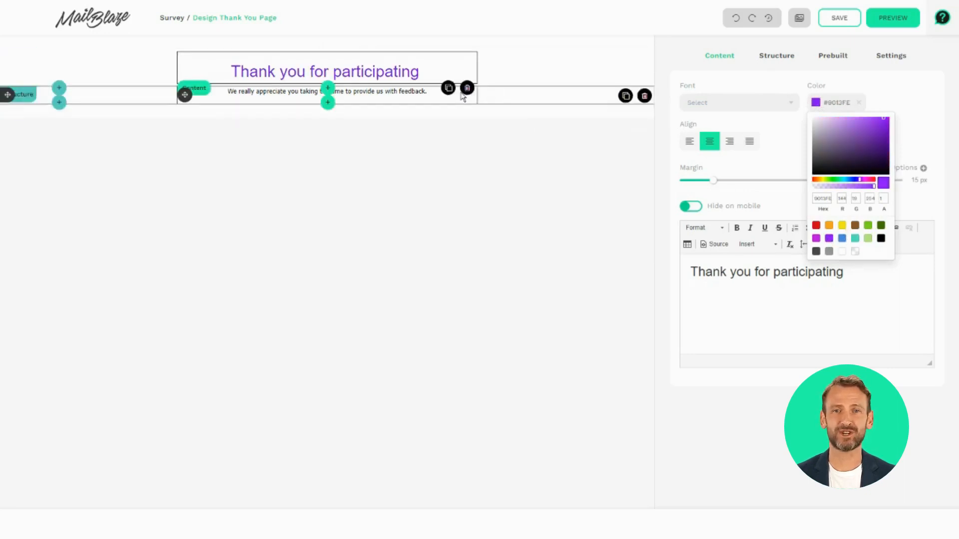
left_click(461, 95)
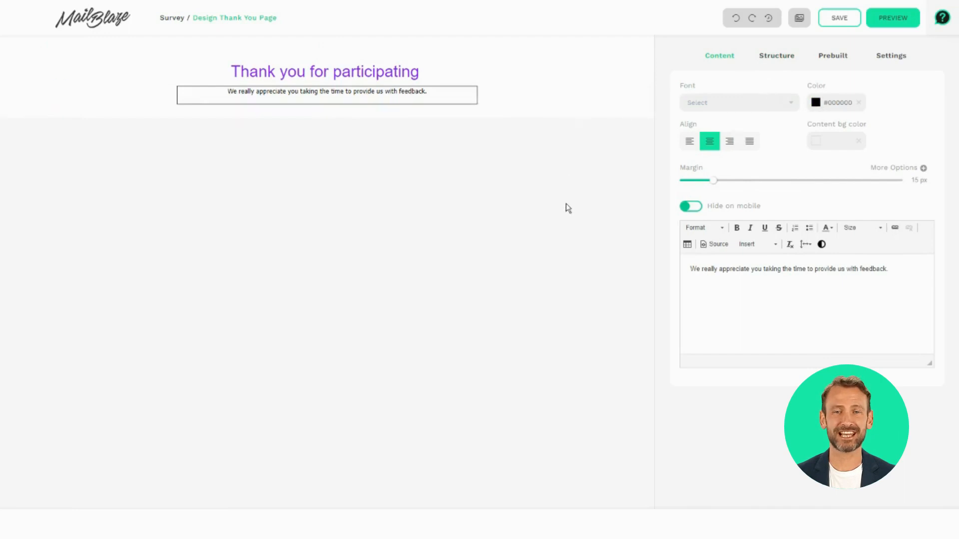
left_click(891, 18)
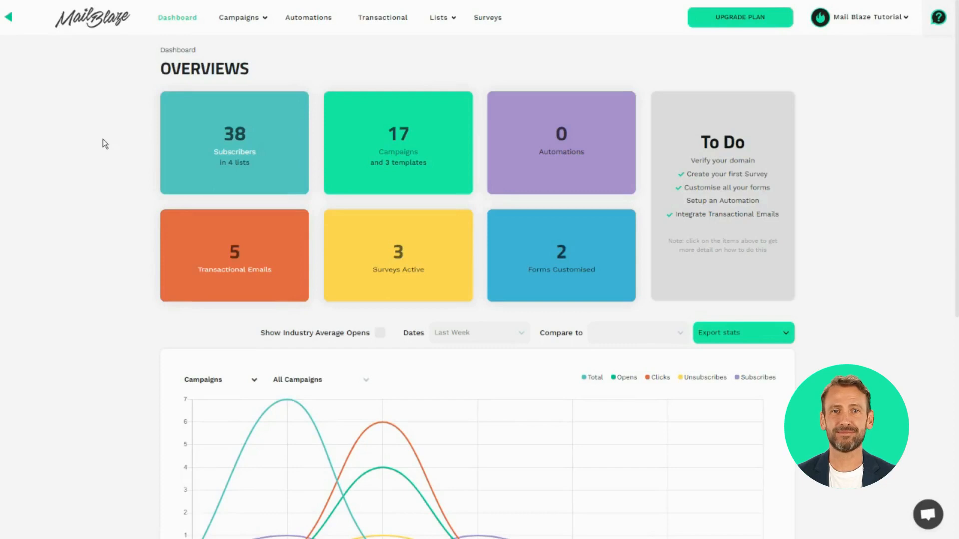
Step: Open the design of the draft Survey Campaign and insert the In-Email Survey block below the telephone image
left_click(247, 22)
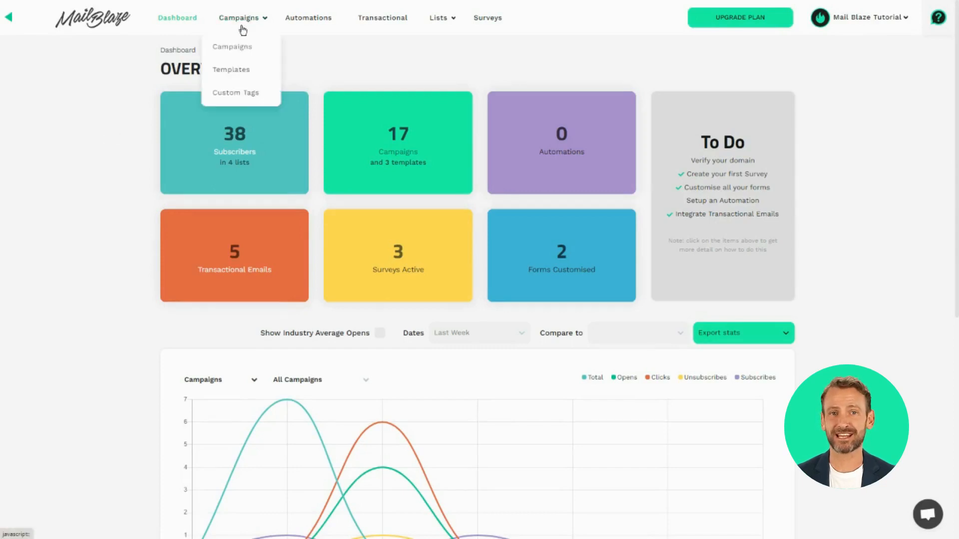
left_click(239, 50)
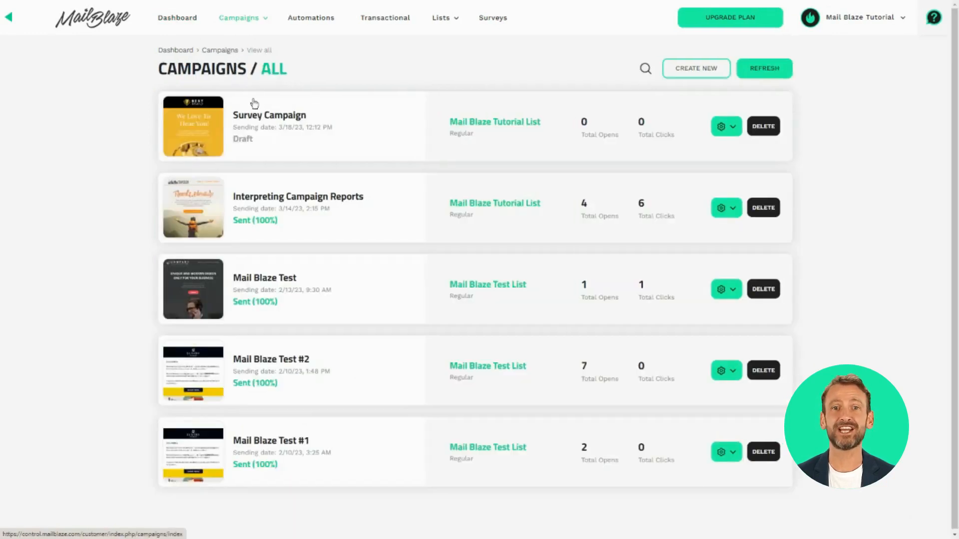
left_click(257, 117)
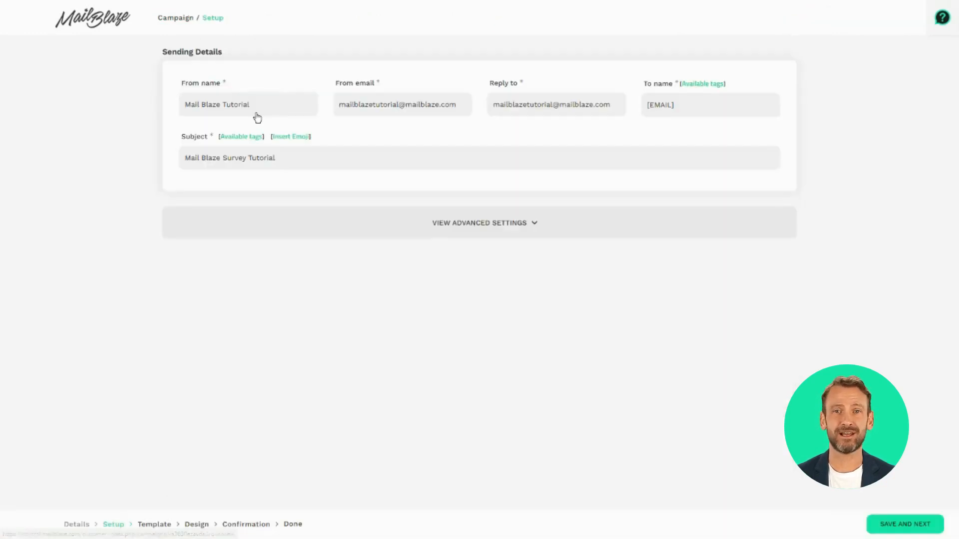
left_click(196, 524)
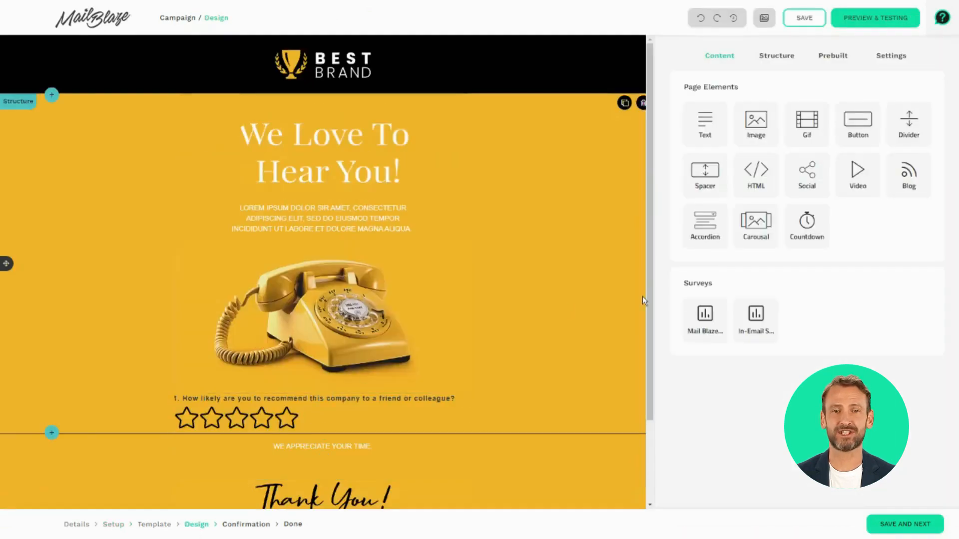
left_click_drag(756, 319, 388, 410)
left_click(462, 435)
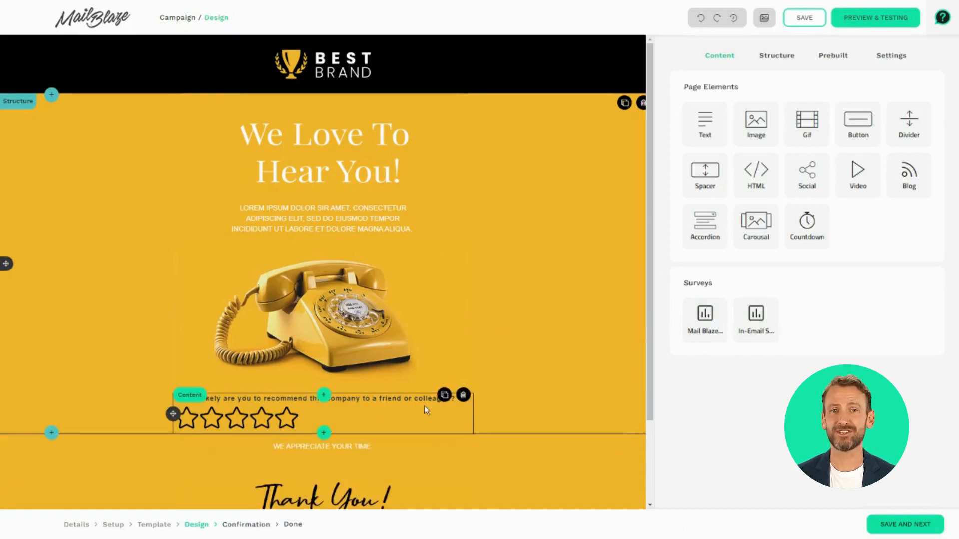
Step: Send a test email of the campaign from its preview, and save the design to proceed to confirmation
left_click(880, 19)
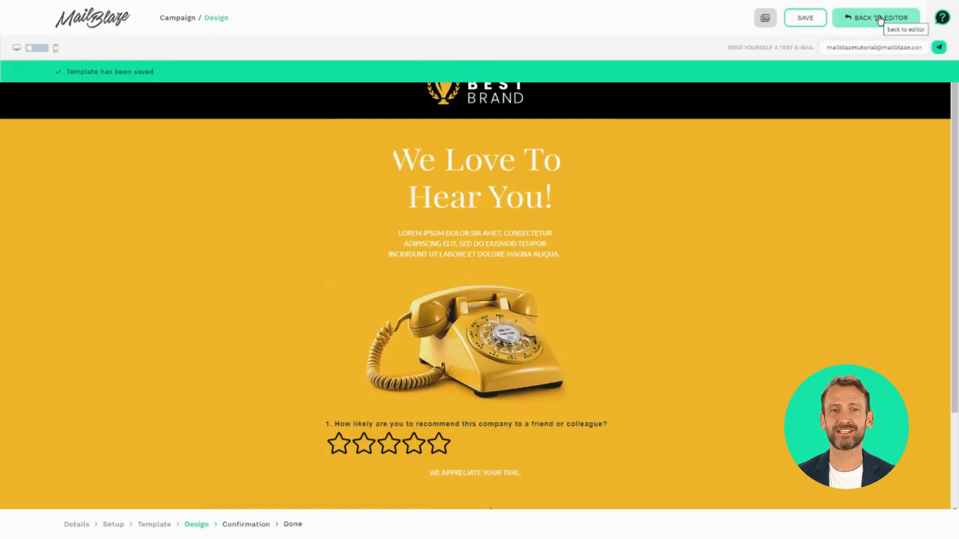
left_click_drag(827, 47, 922, 46)
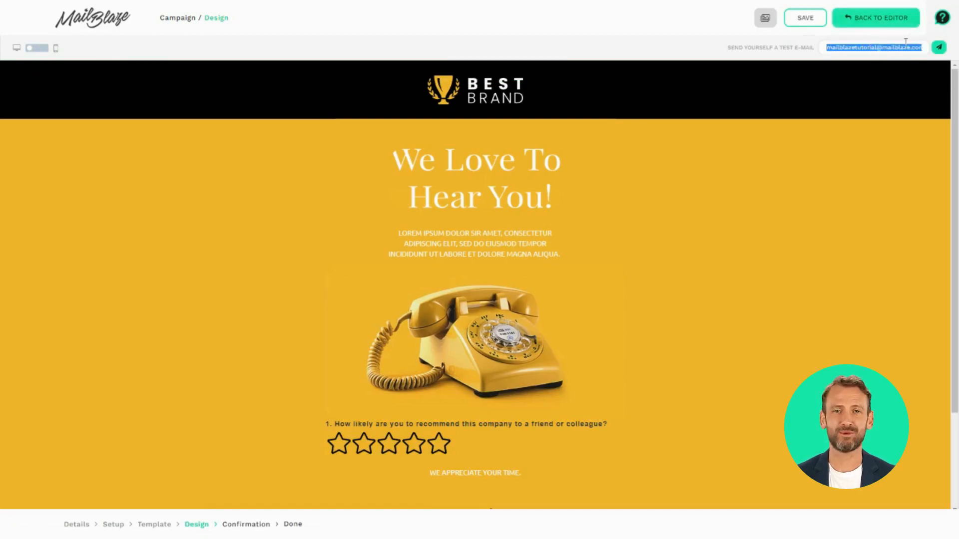
left_click(937, 50)
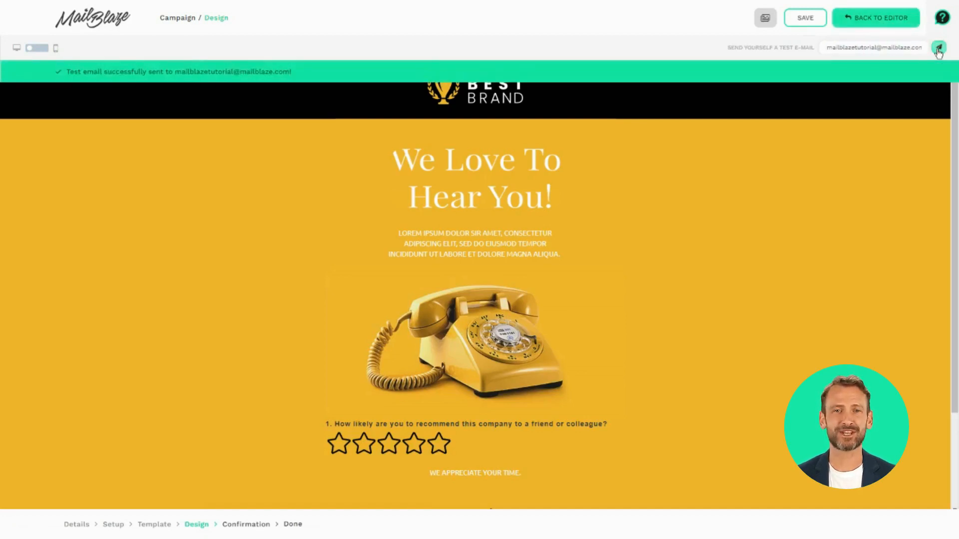
left_click(870, 21)
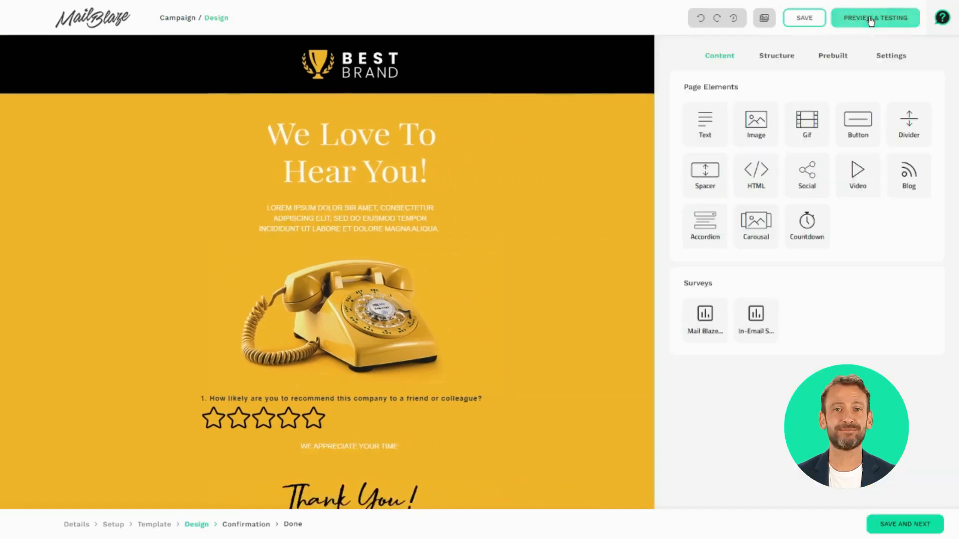
left_click(914, 528)
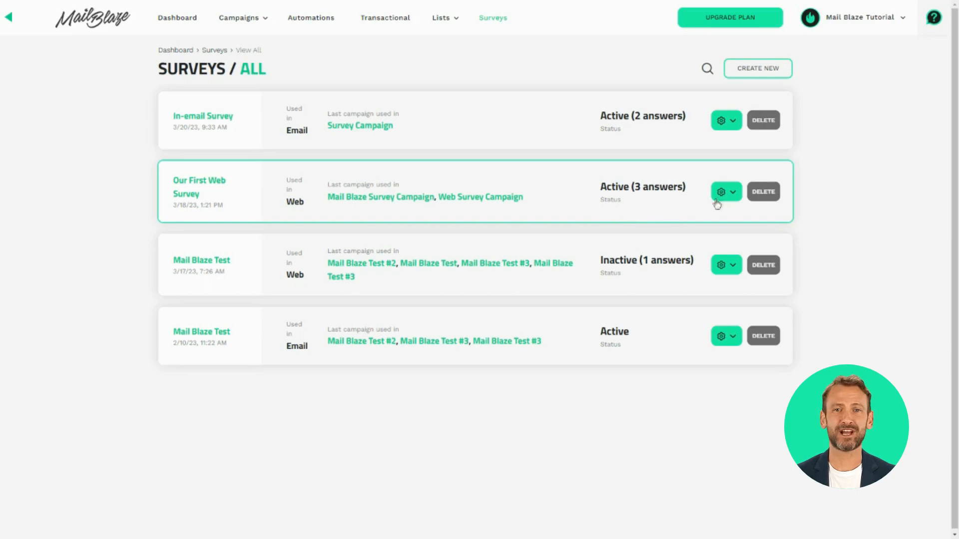
Step: Review the answers to every question in the report of Our First Web Survey and export its stats
left_click(730, 193)
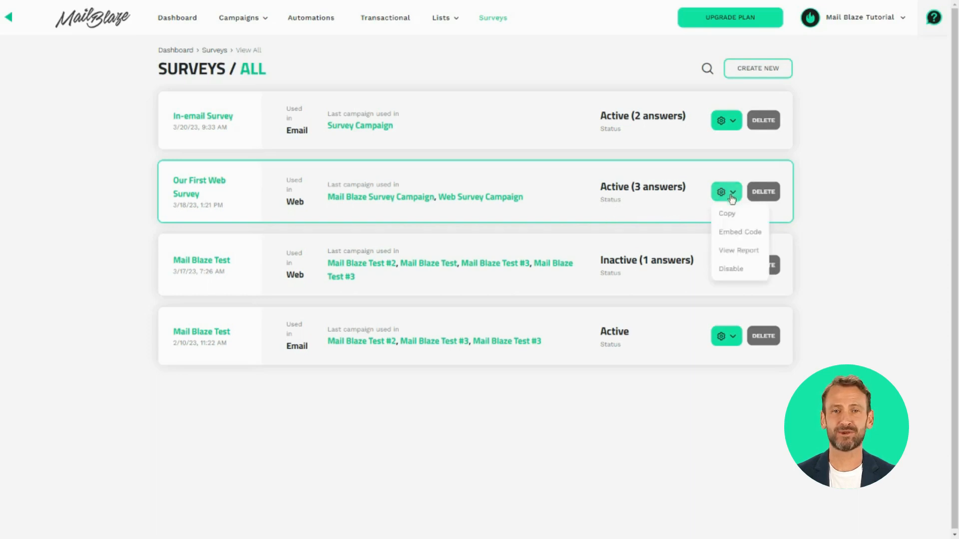
left_click(731, 251)
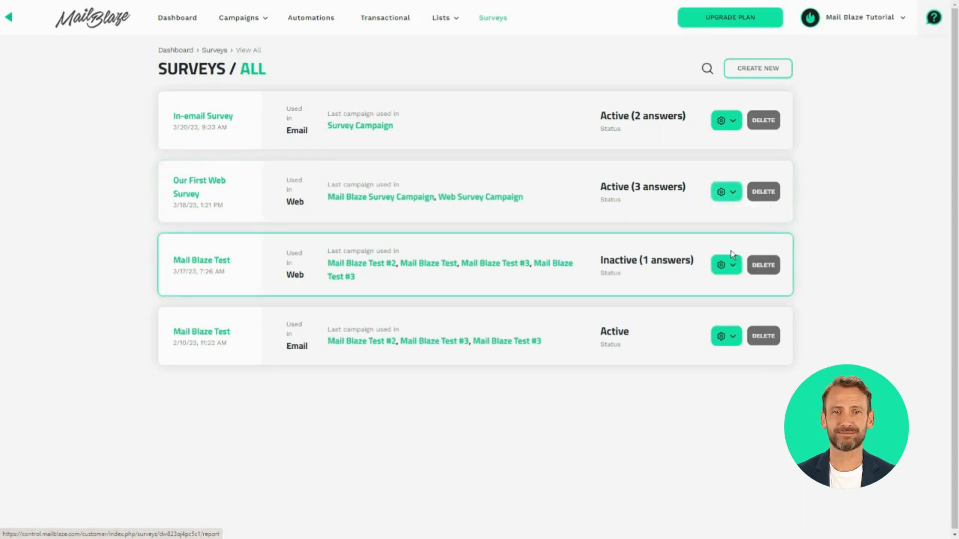
scroll(684, 216, "down", 10)
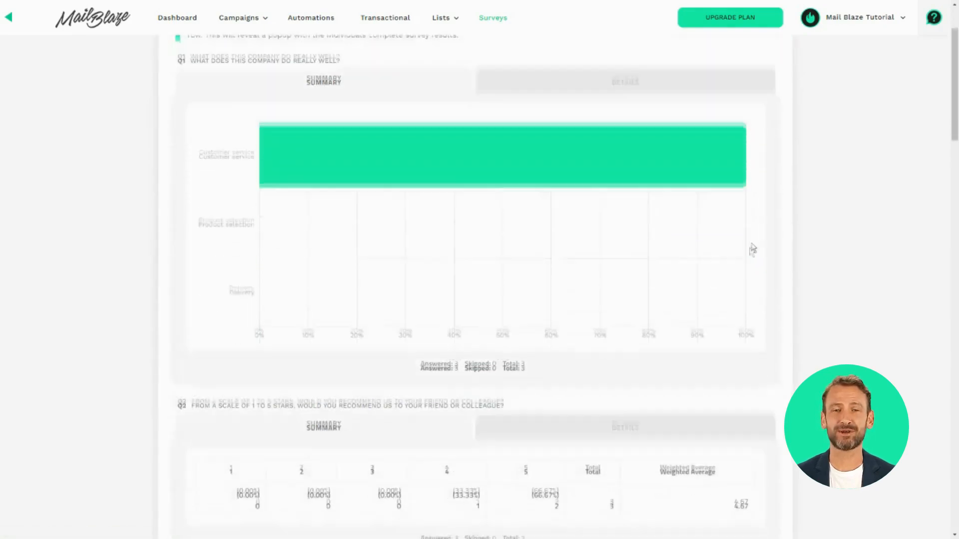
scroll(741, 304, "down", 10)
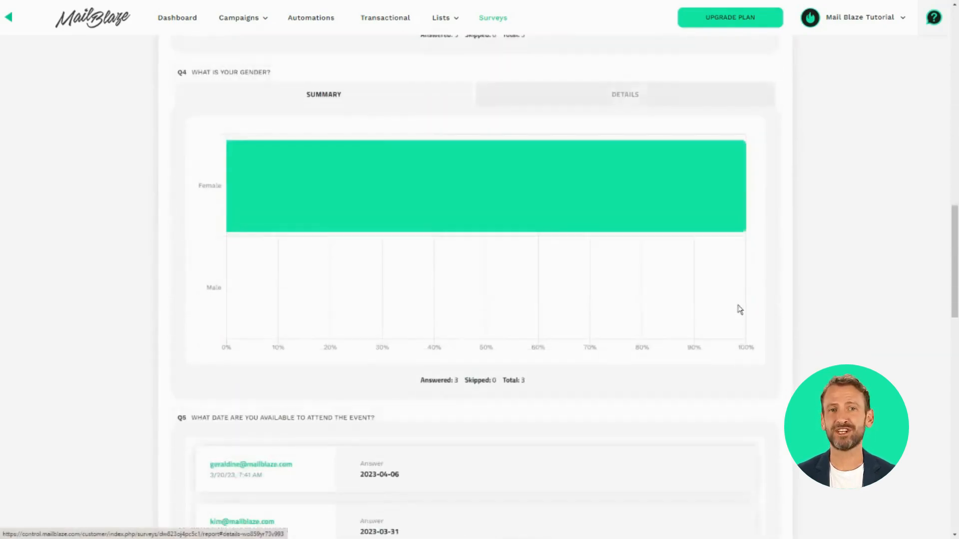
scroll(749, 320, "down", 5)
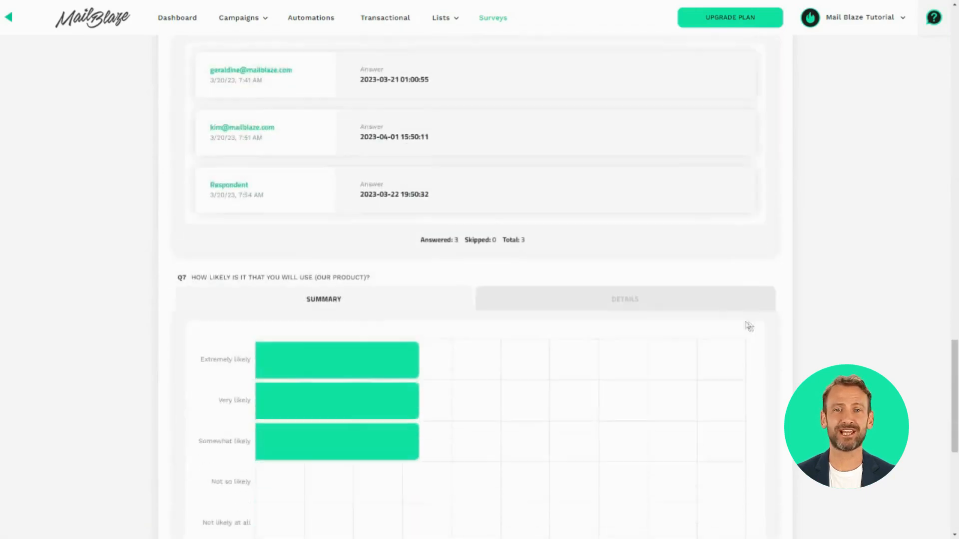
scroll(749, 325, "up", 7)
scroll(752, 324, "up", 15)
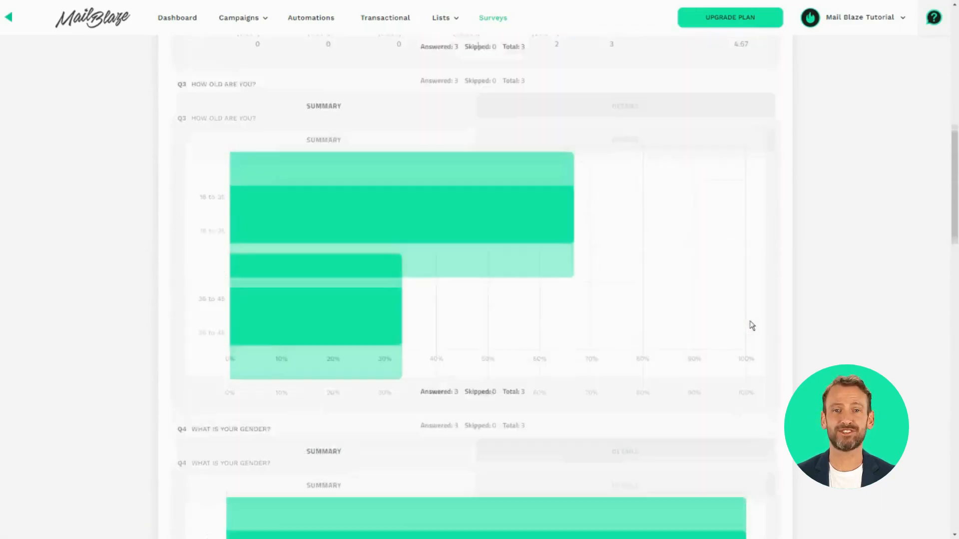
scroll(751, 323, "up", 2)
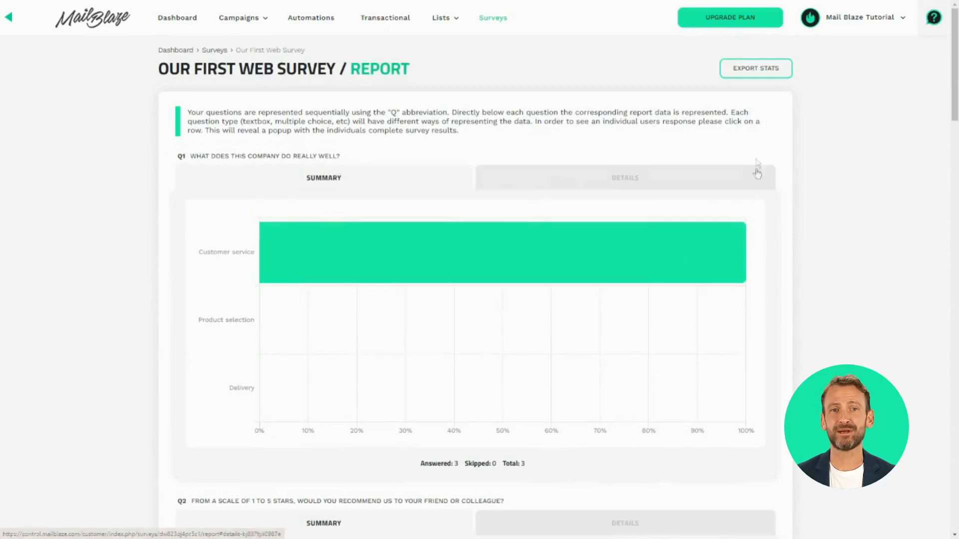
left_click(756, 70)
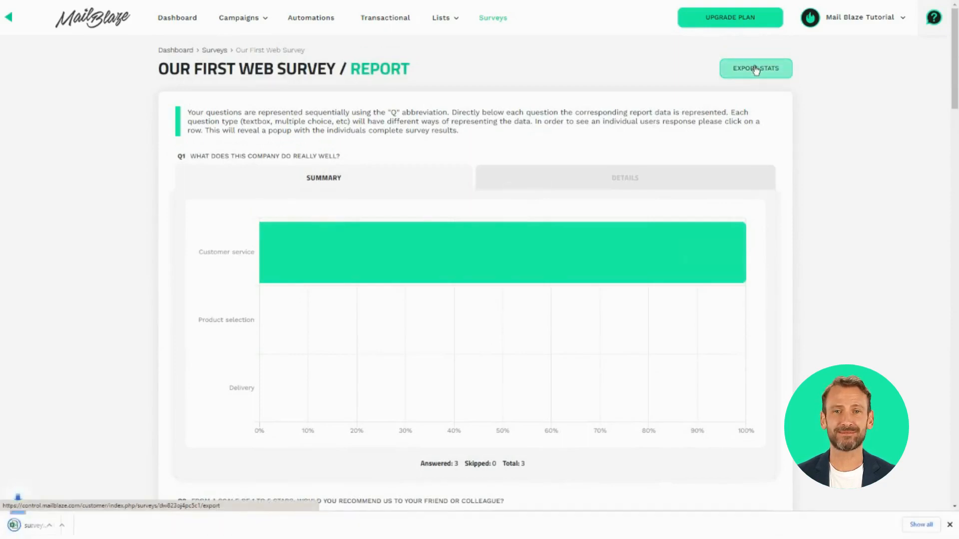